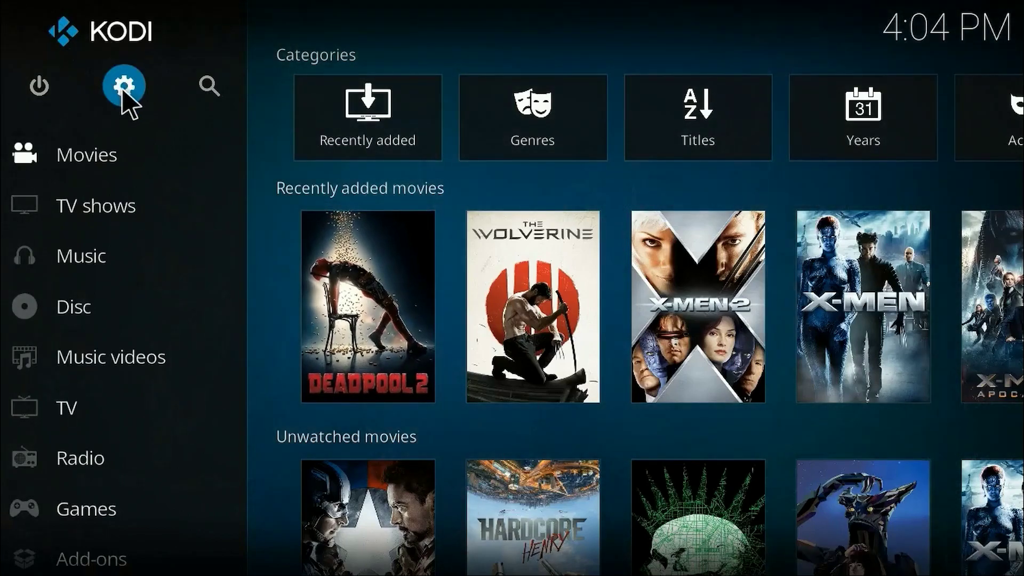
Check Kodi's downloadable skins, which offer only Pellucid and Transparency!, keeping Estuary active
left_click(123, 91)
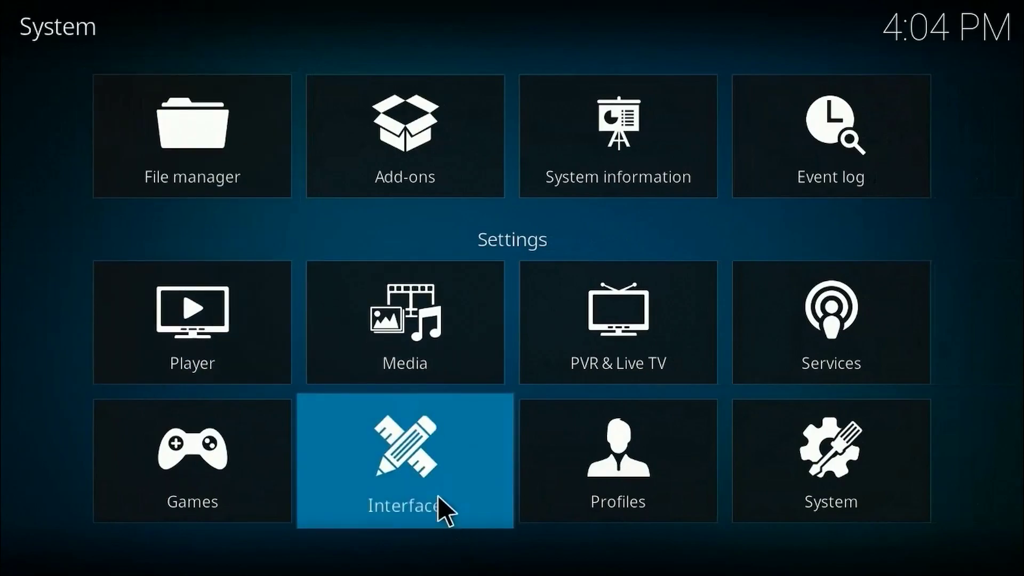
left_click(440, 498)
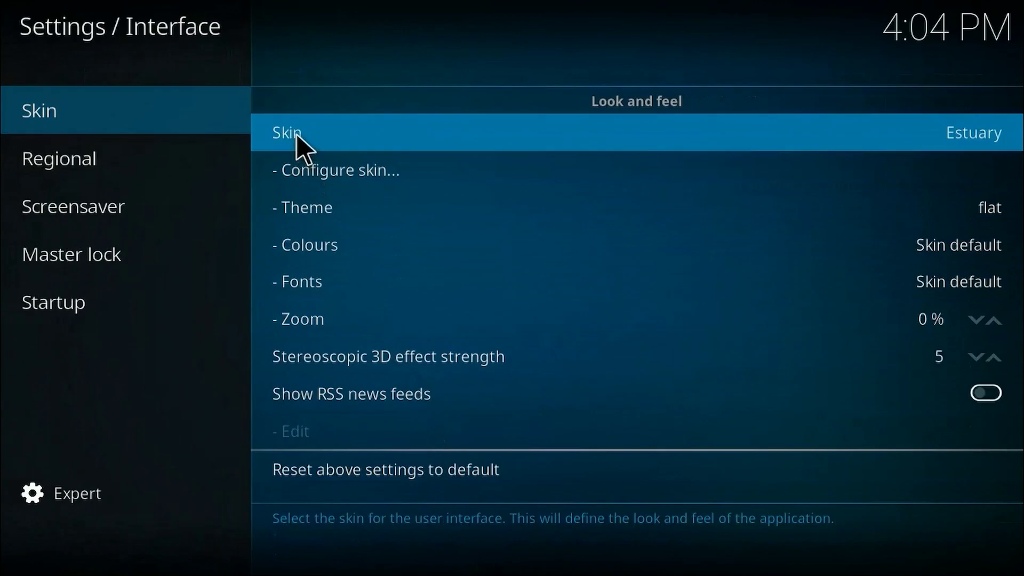
left_click(297, 137)
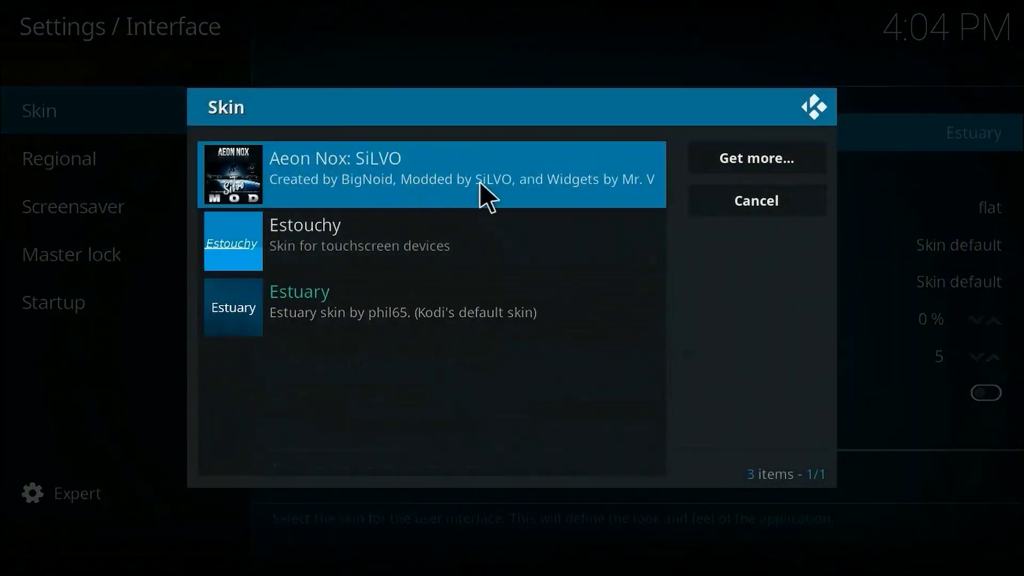
left_click(755, 158)
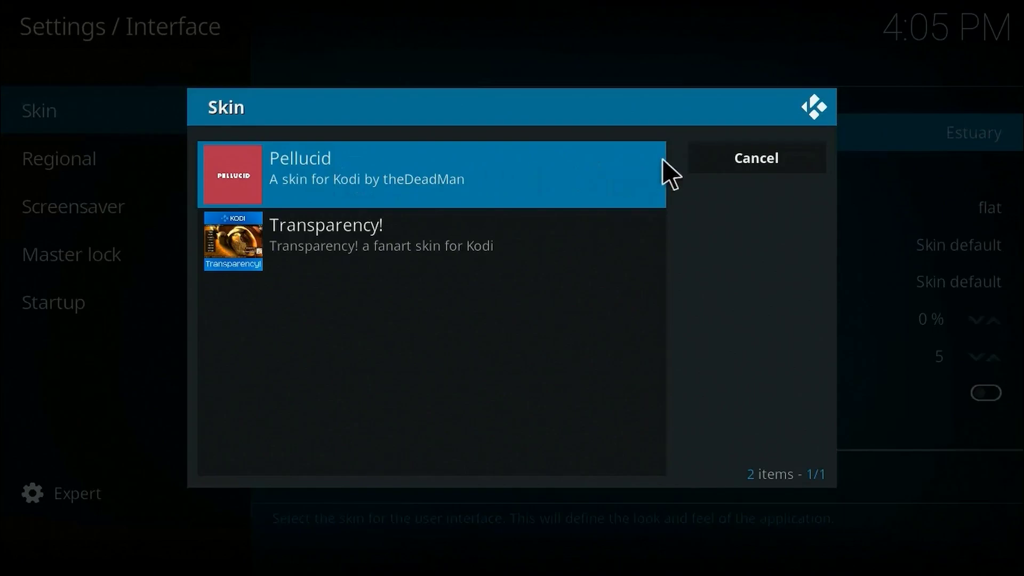
left_click(752, 159)
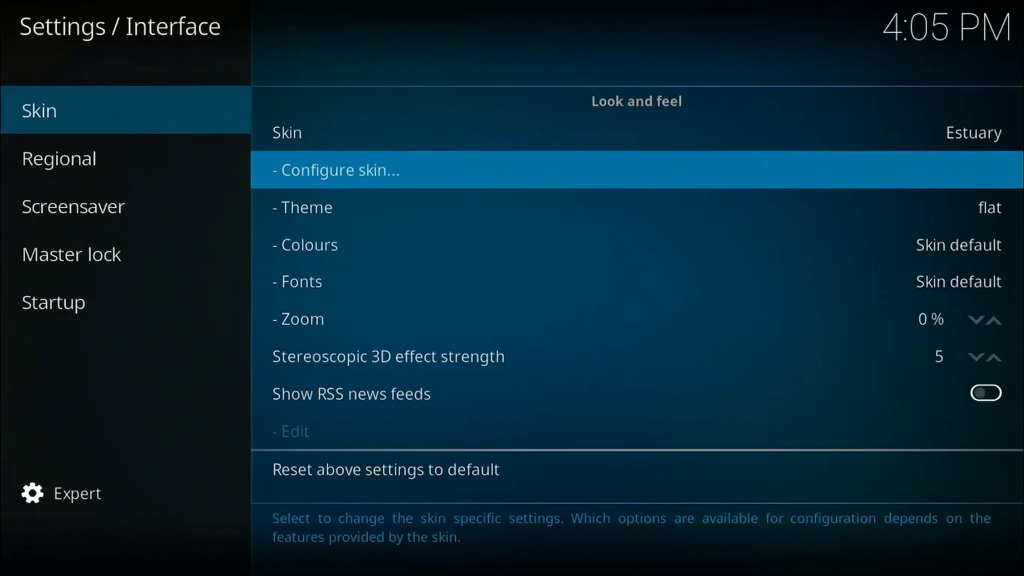
Bring up the Firefox thread 'Aeon Nox 5 Not Compatible with Kodi 18 RC1' and reach post #6
key("super")
key("Left")
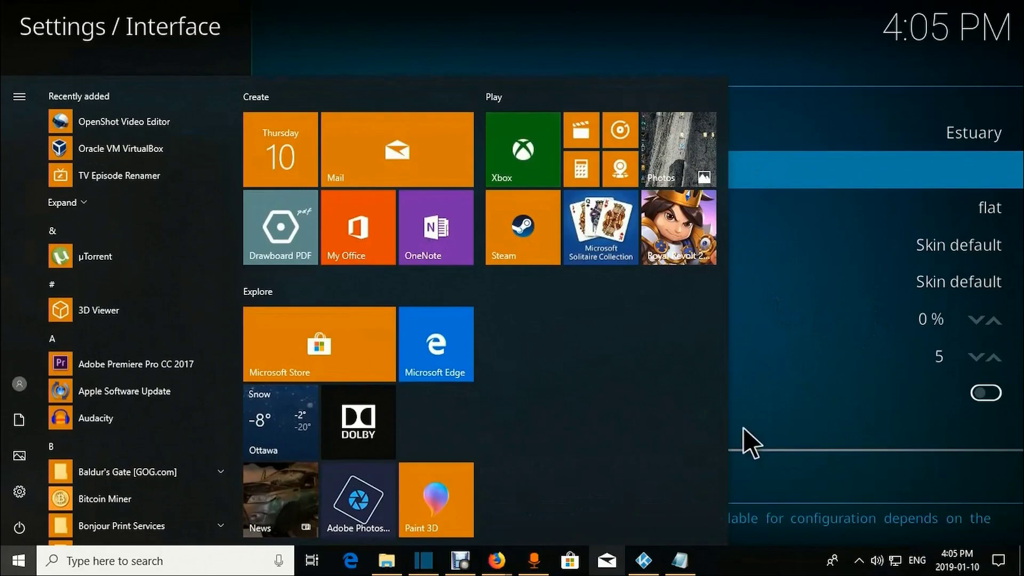
key("Left")
key("Left")
key("Left")
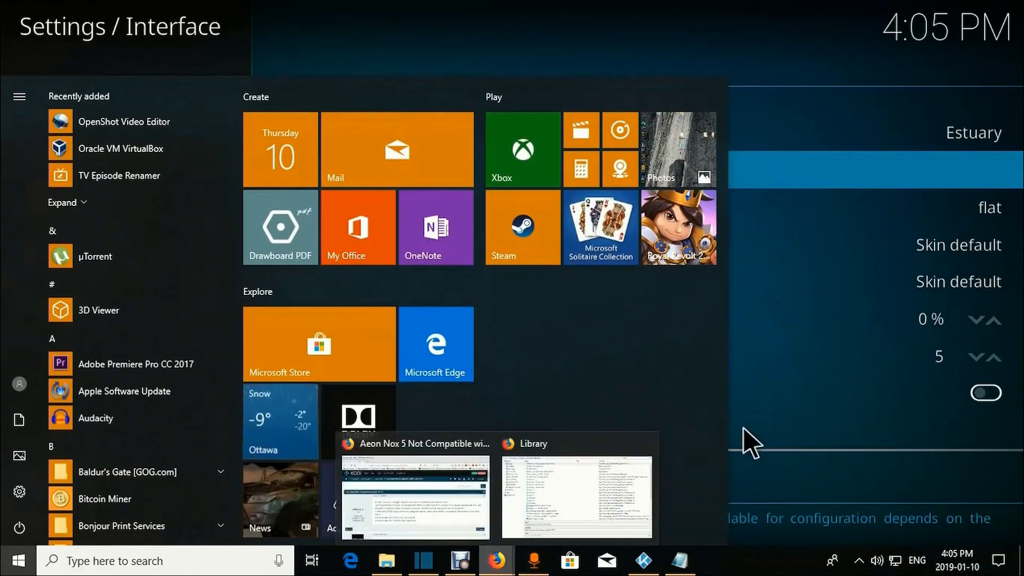
key("Up")
key("Return")
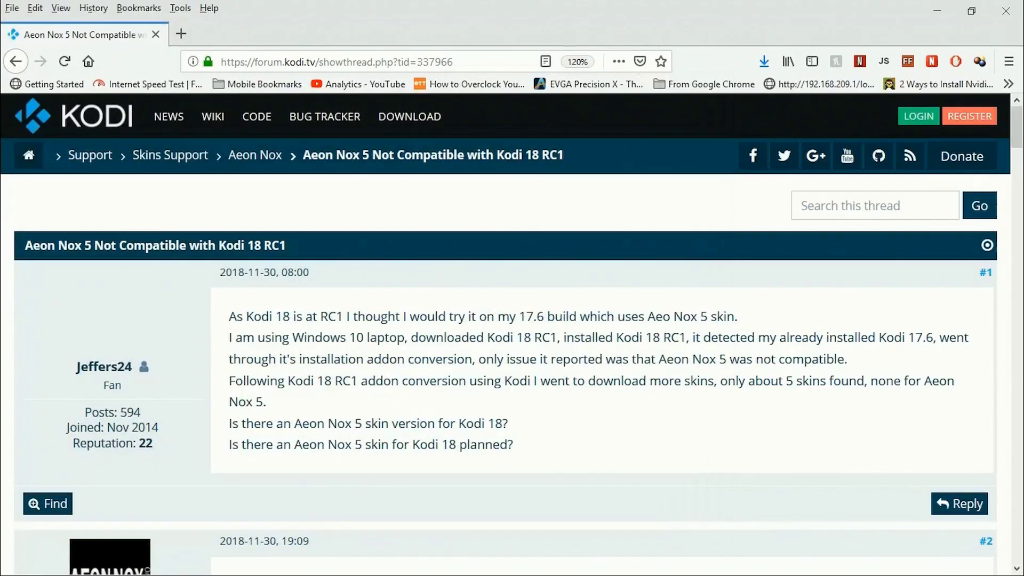
key("Tab")
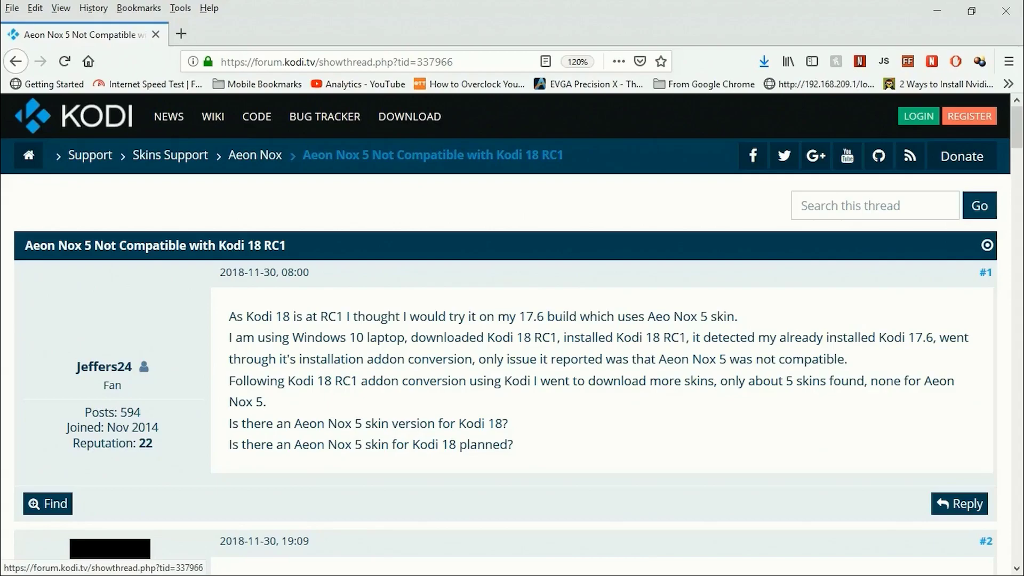
scroll(512, 360, "down", 1)
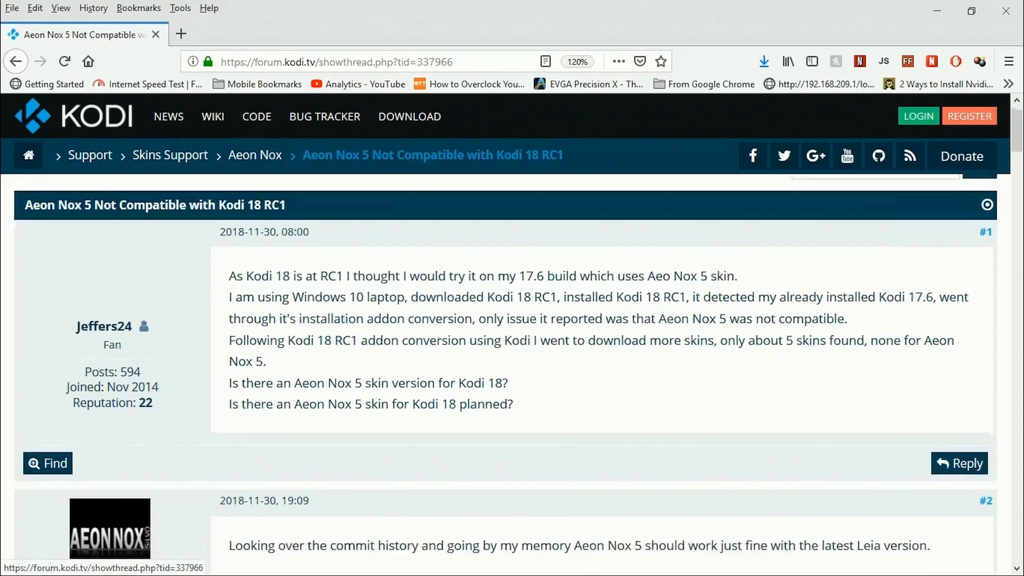
scroll(512, 361, "down", 5)
scroll(512, 360, "down", 3)
scroll(512, 360, "down", 2)
scroll(511, 360, "down", 4)
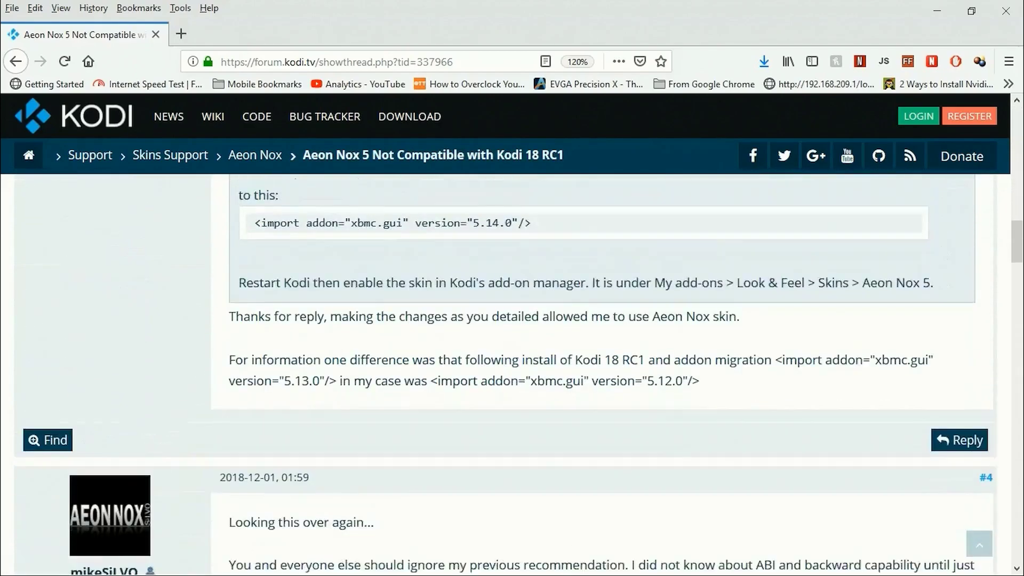
scroll(513, 360, "down", 2)
scroll(512, 360, "down", 4)
scroll(512, 360, "down", 4)
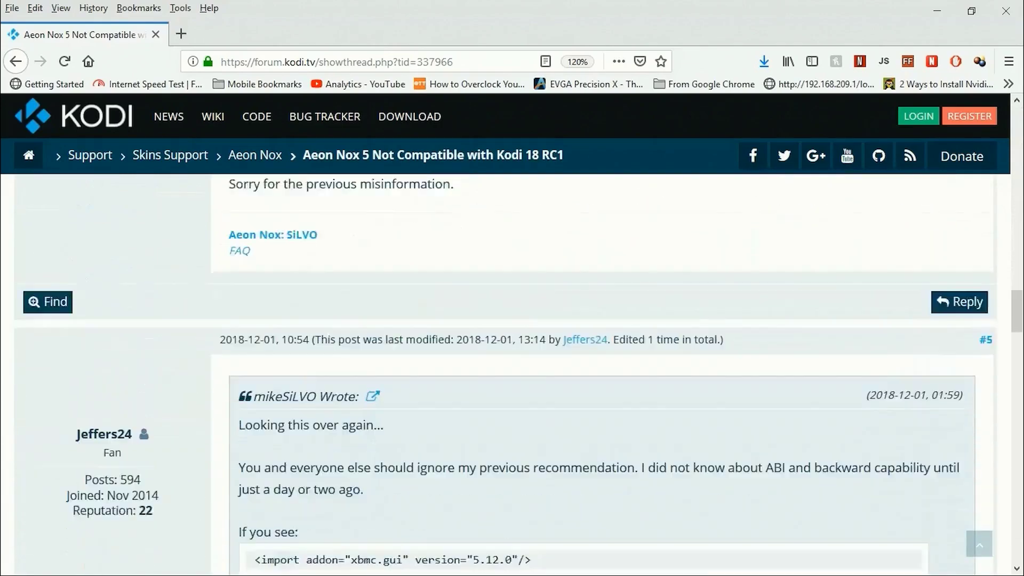
scroll(512, 360, "down", 2)
scroll(512, 360, "down", 4)
scroll(512, 361, "down", 2)
scroll(978, 544, "down", 5)
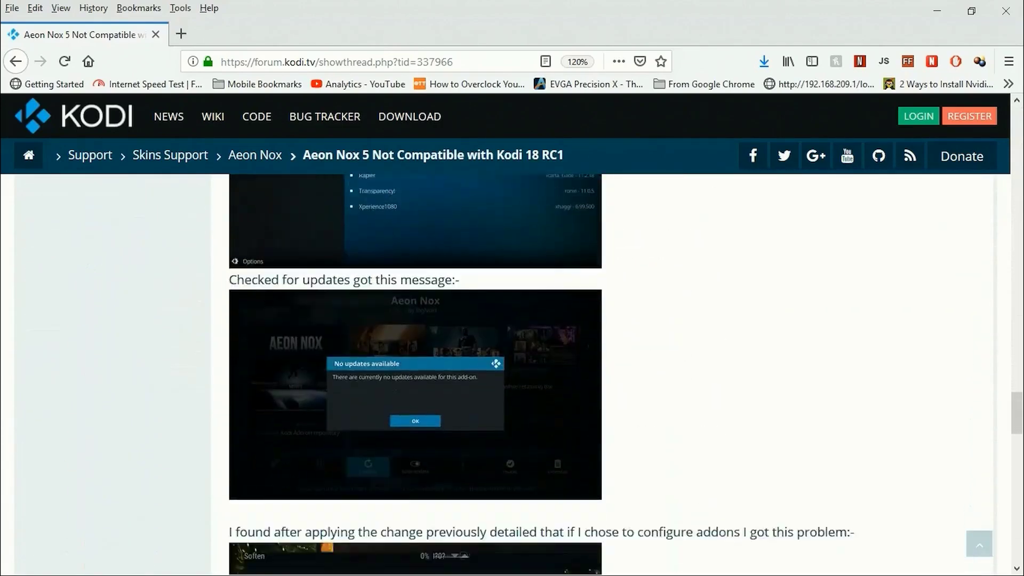
scroll(978, 544, "down", 1)
scroll(978, 544, "down", 5)
scroll(977, 544, "down", 3)
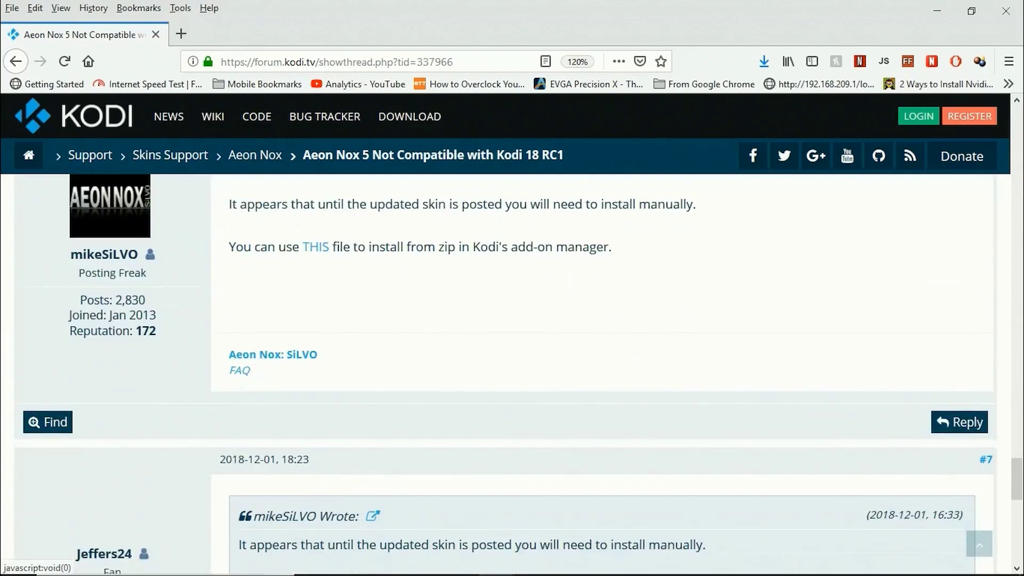
scroll(512, 374, "up", 2)
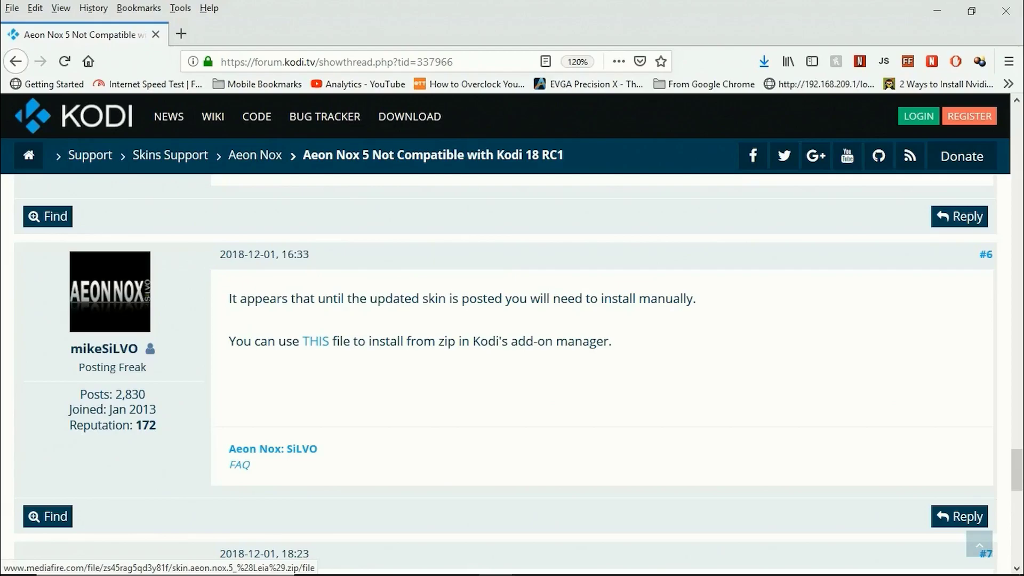
Save the skin.aeon.nox.5 (Leia) zip from the forum link, then return to Kodi
left_click(315, 342)
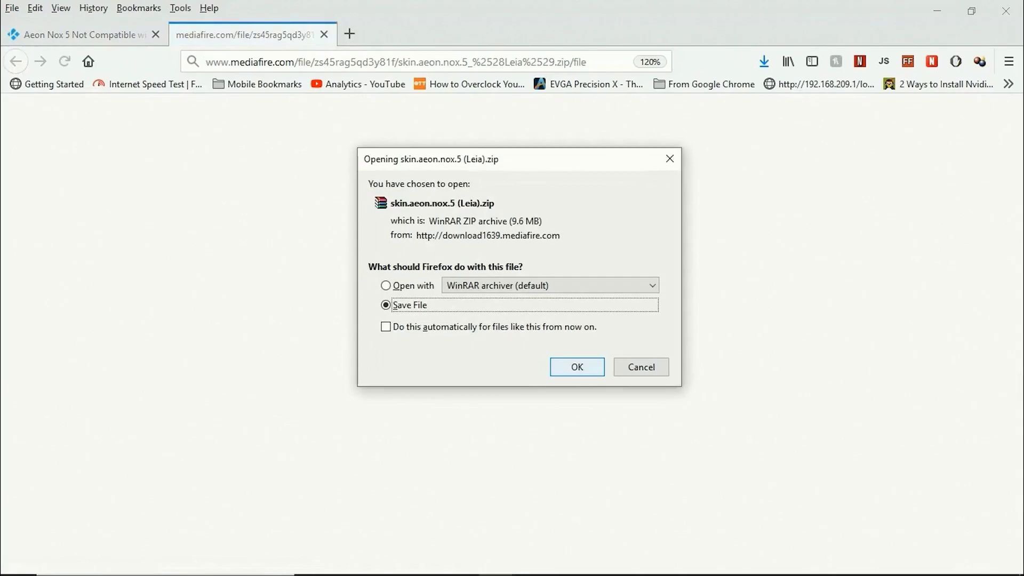
key("Return")
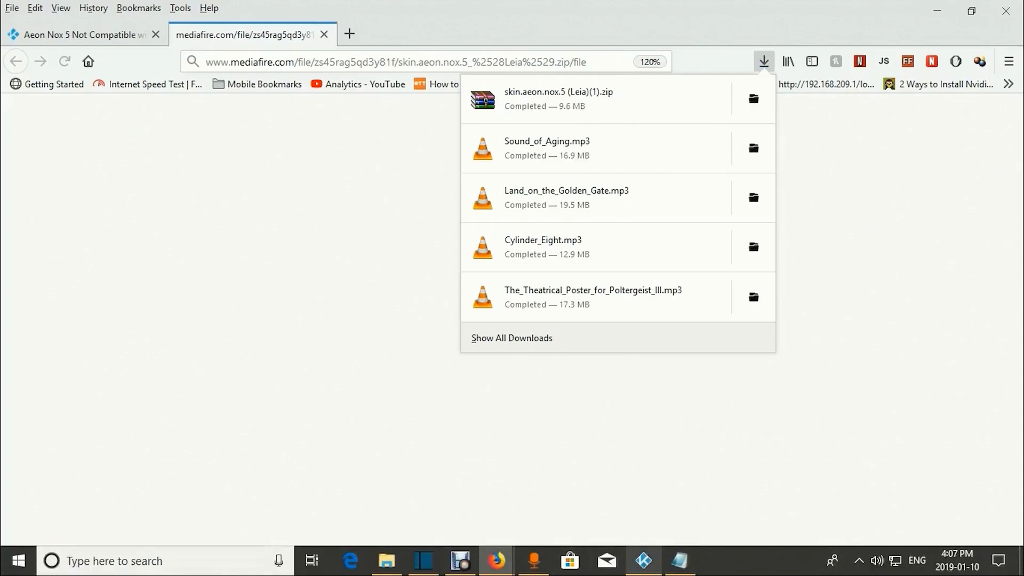
left_click(643, 560)
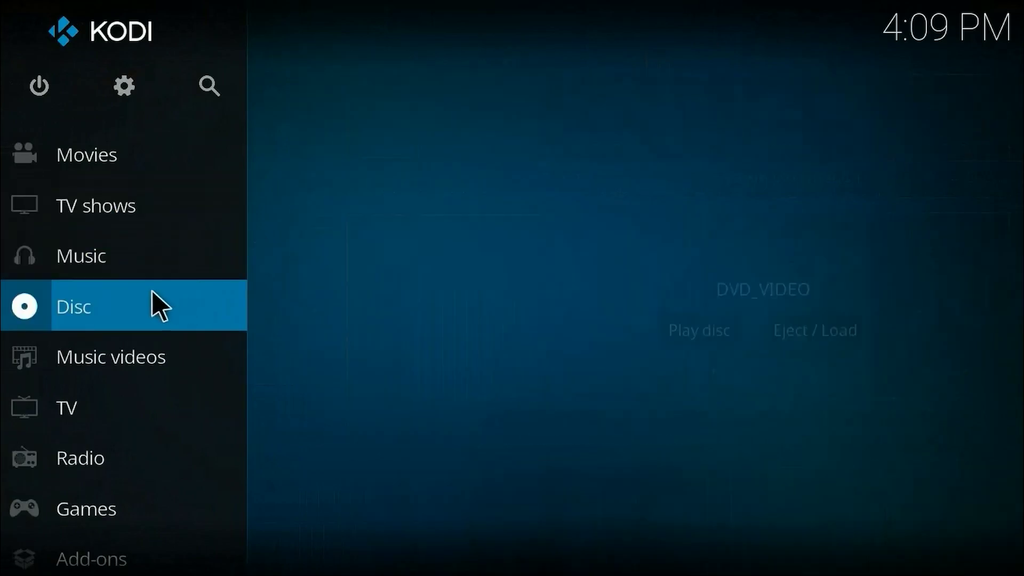
scroll(152, 290, "down", 5)
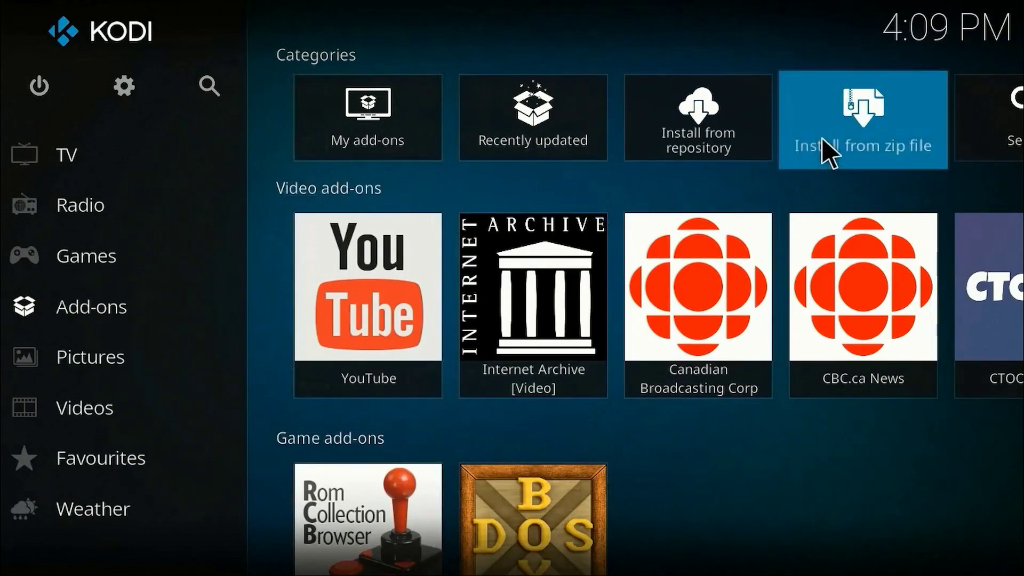
Install skin.aeon.nox.5 (Leia)(1).zip from M: (Data) > Downloads via Install from zip file
left_click(829, 151)
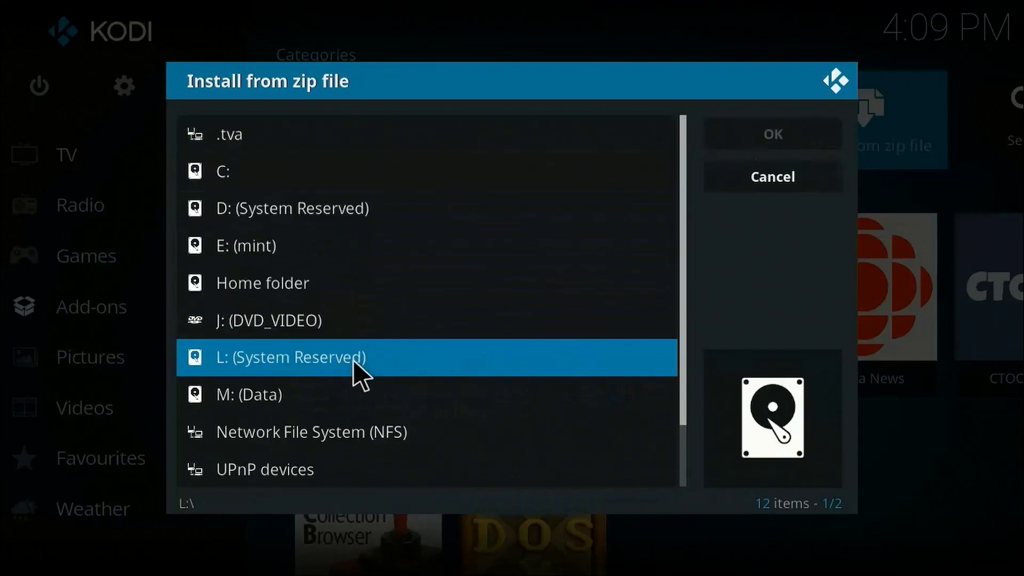
left_click(350, 400)
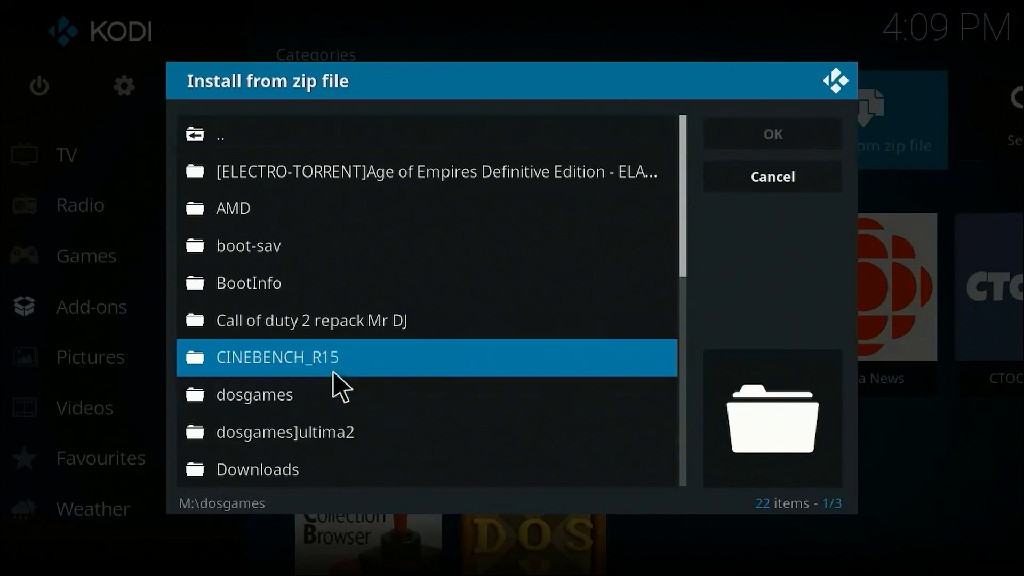
scroll(336, 376, "down", 1)
scroll(330, 377, "down", 1)
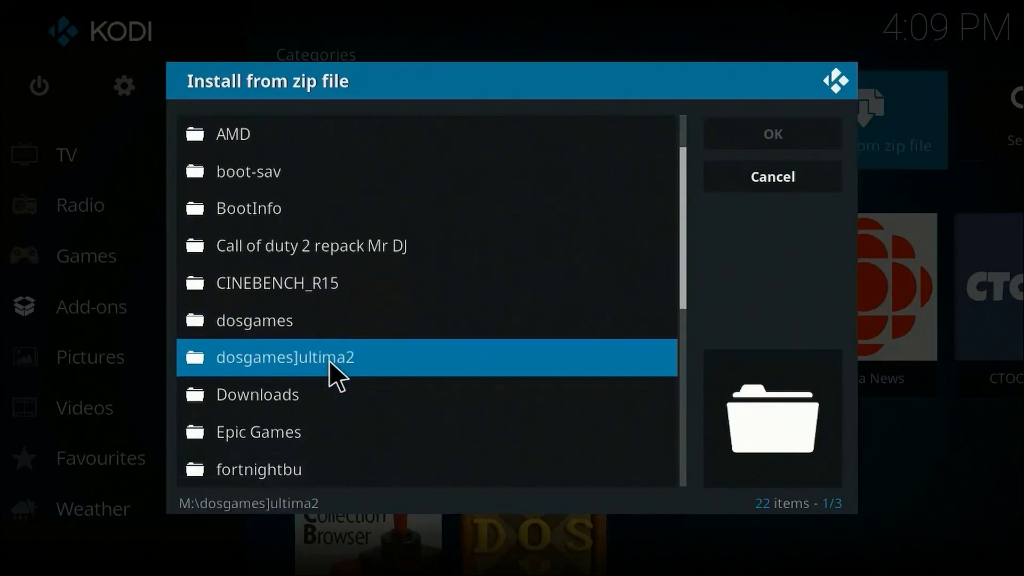
left_click(293, 395)
scroll(296, 400, "down", 20)
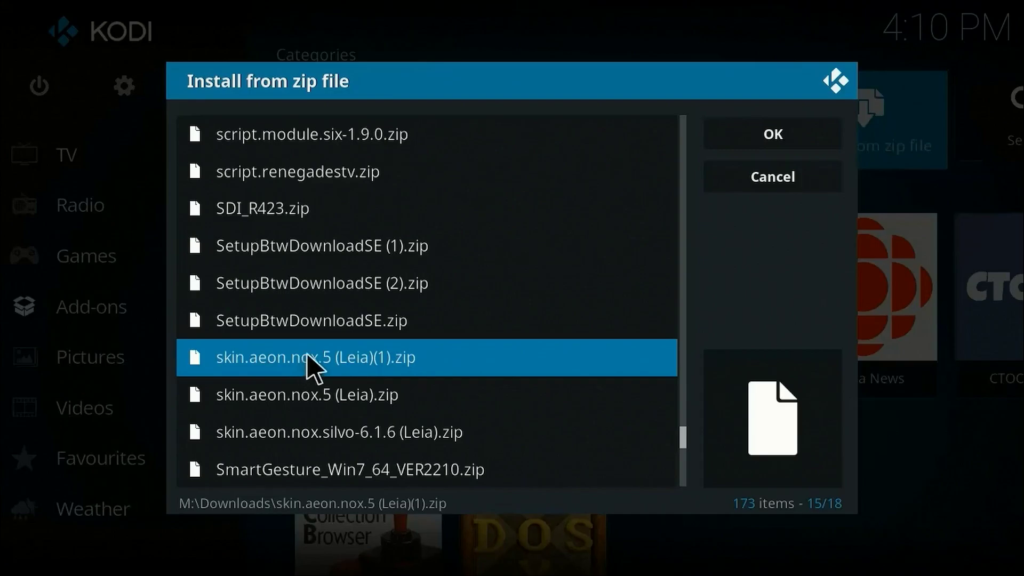
left_click(310, 369)
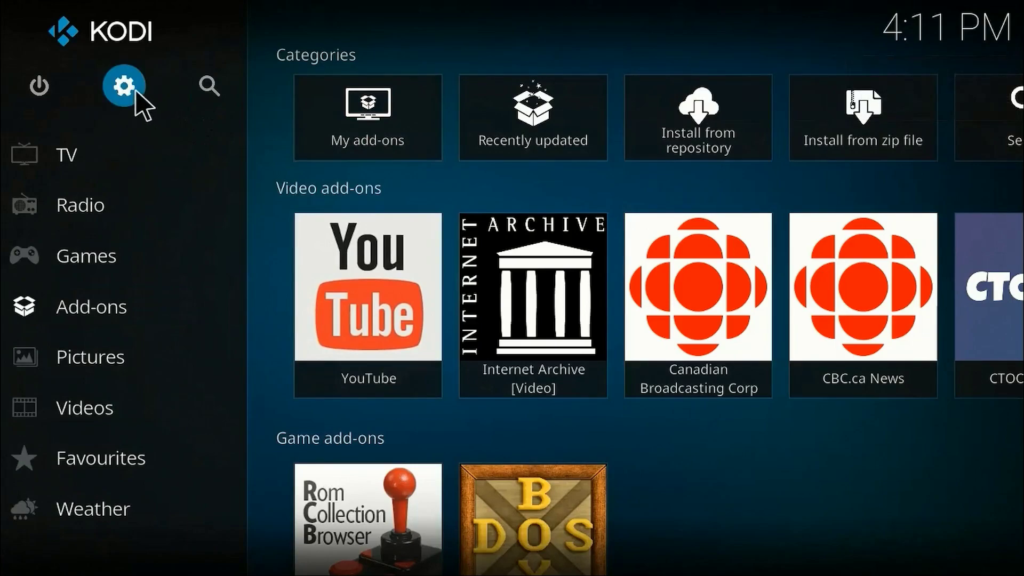
Switch Kodi's skin to Aeon Nox in Interface settings and keep the change
left_click(128, 91)
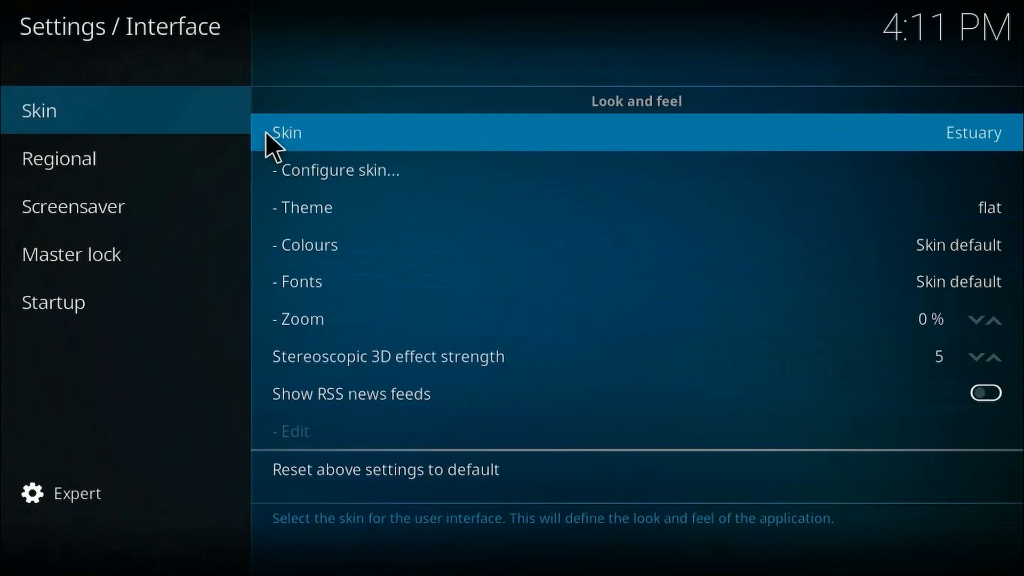
left_click(268, 136)
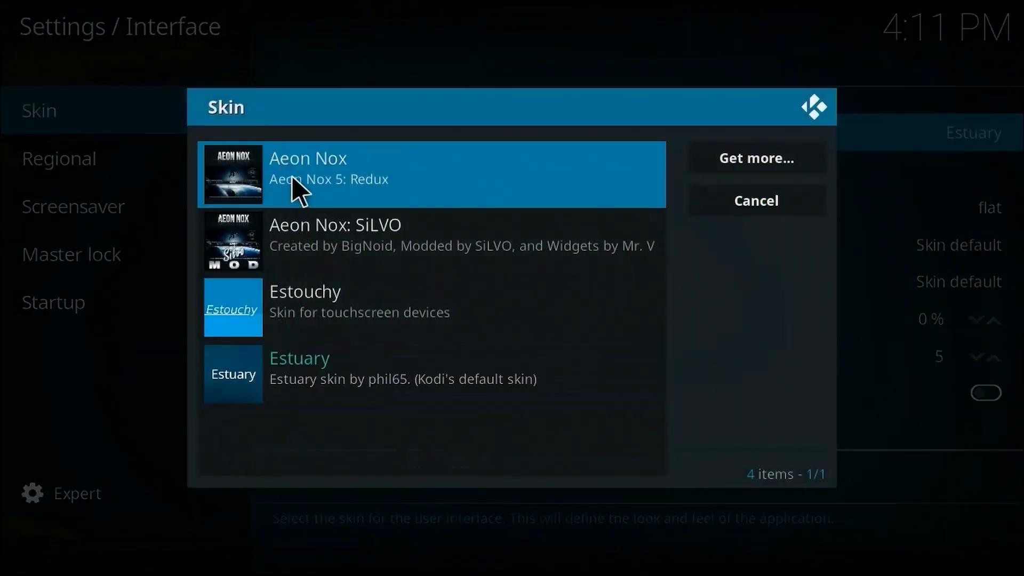
left_click(298, 188)
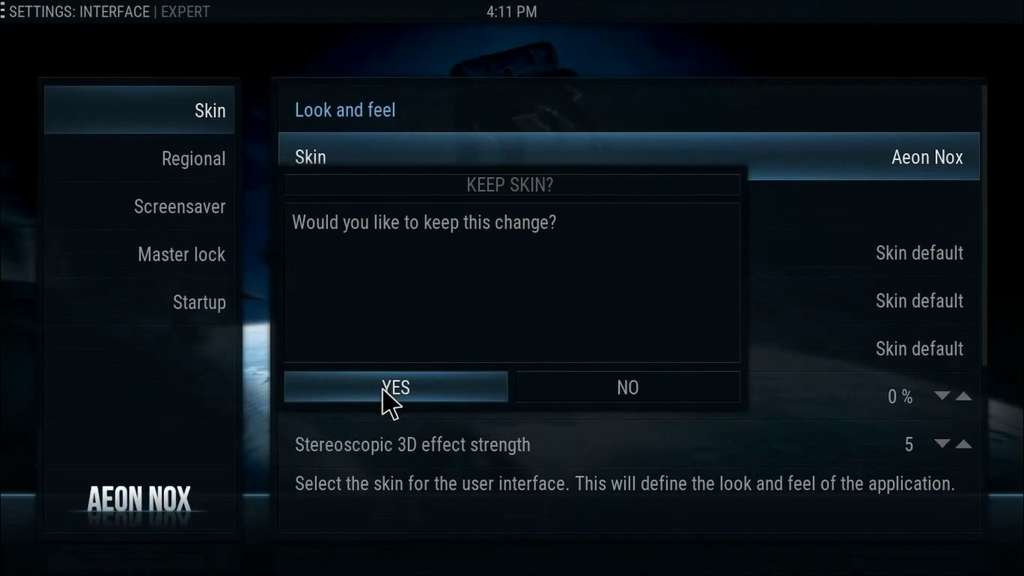
left_click(383, 390)
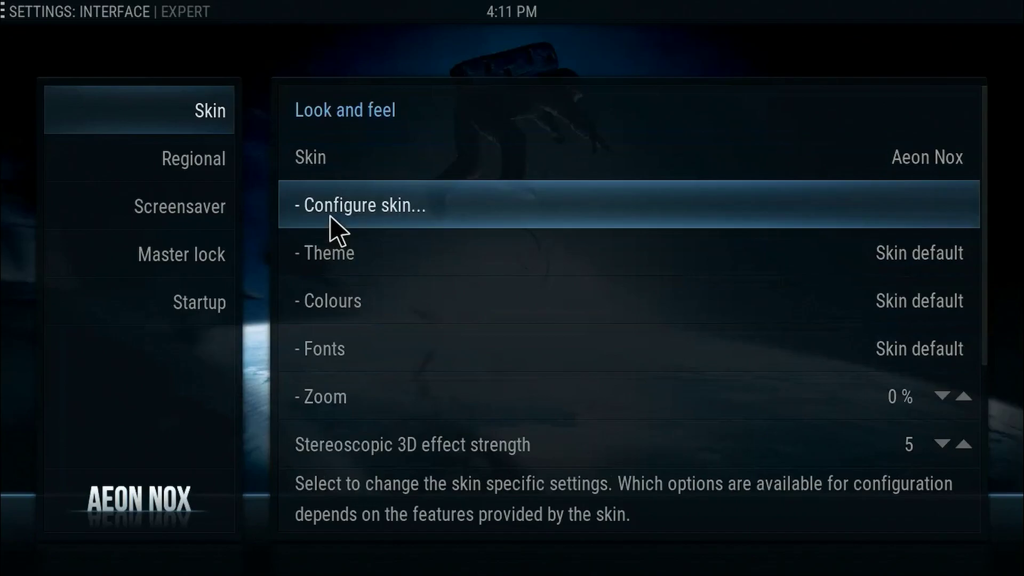
Open the Aeon Nox main menu editor, preview the Videos submenu editor, and select MOVIES
left_click(336, 230)
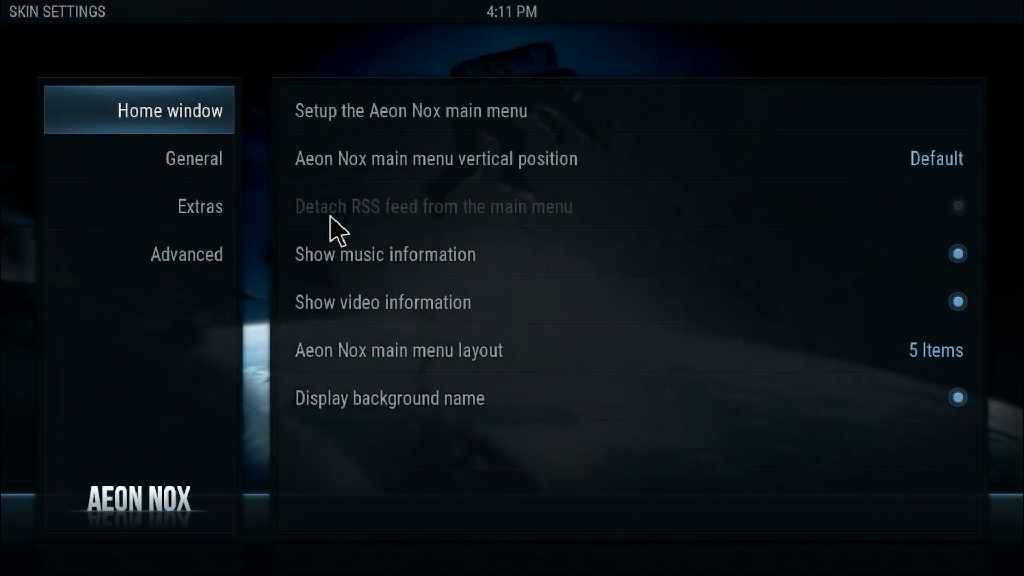
left_click(357, 120)
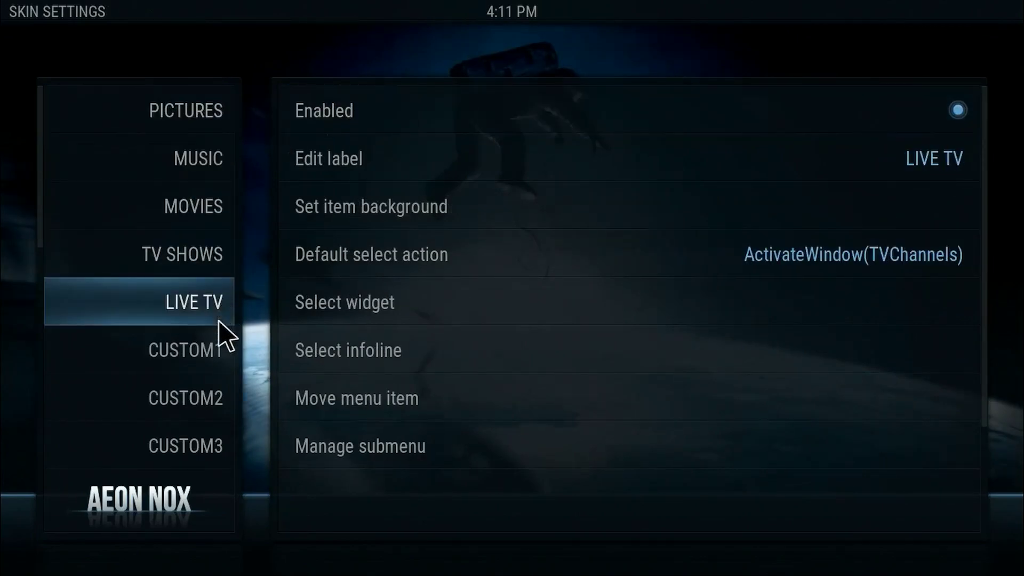
scroll(208, 340, "down", 3)
scroll(205, 339, "down", 2)
scroll(205, 336, "down", 1)
scroll(204, 336, "down", 1)
scroll(201, 334, "down", 1)
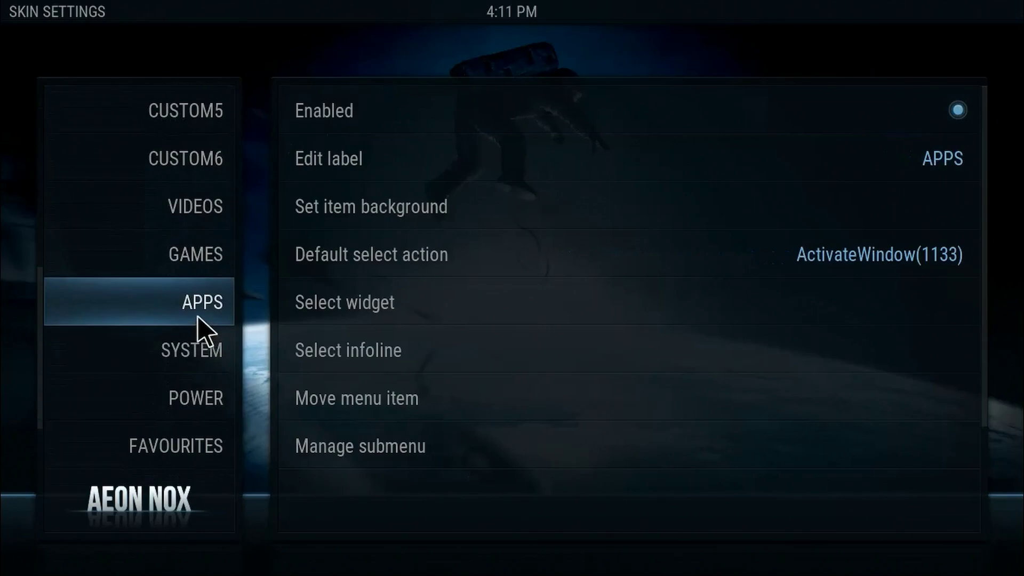
scroll(200, 328, "up", 2)
scroll(200, 328, "up", 1)
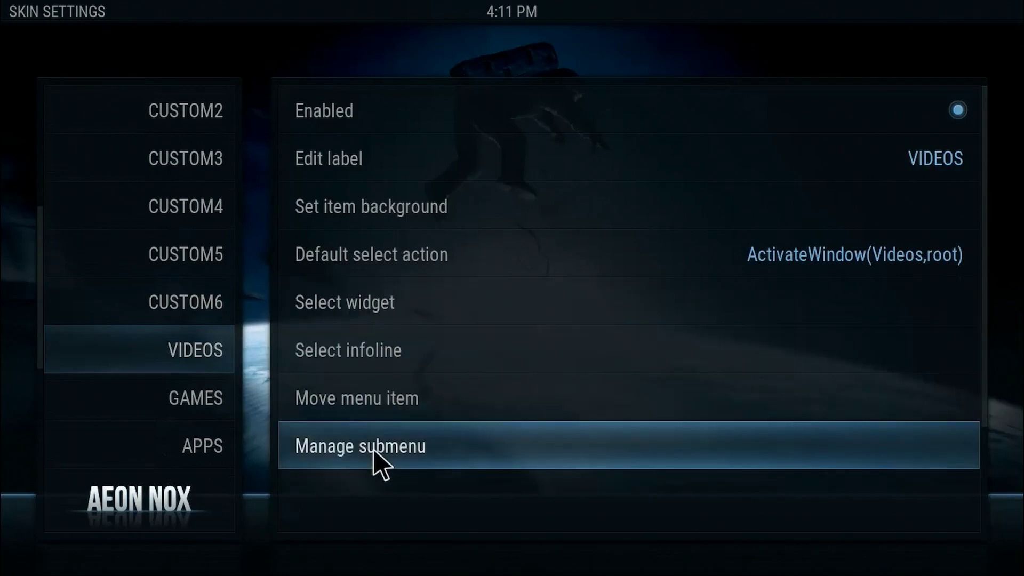
left_click(378, 463)
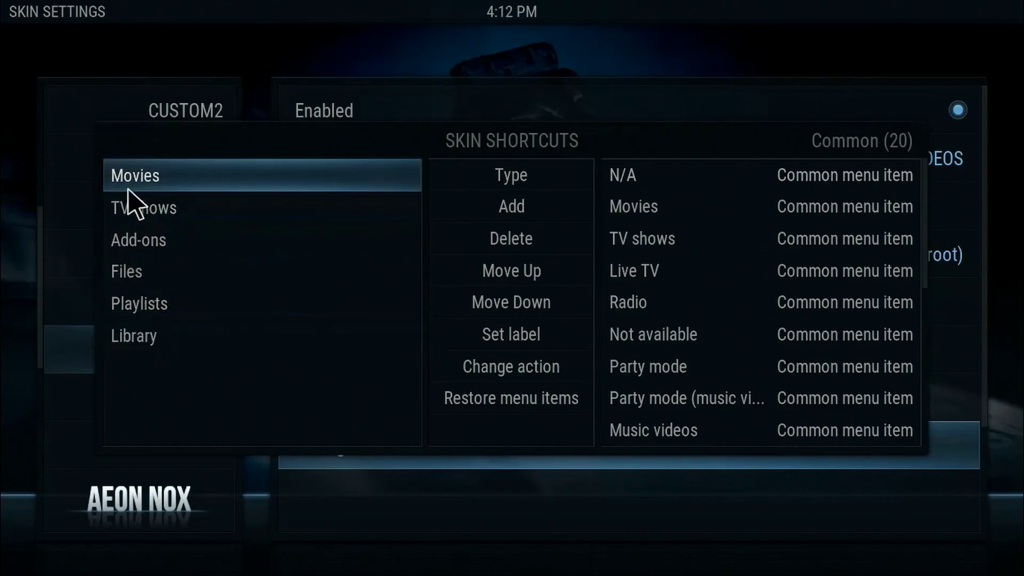
right_click(206, 354)
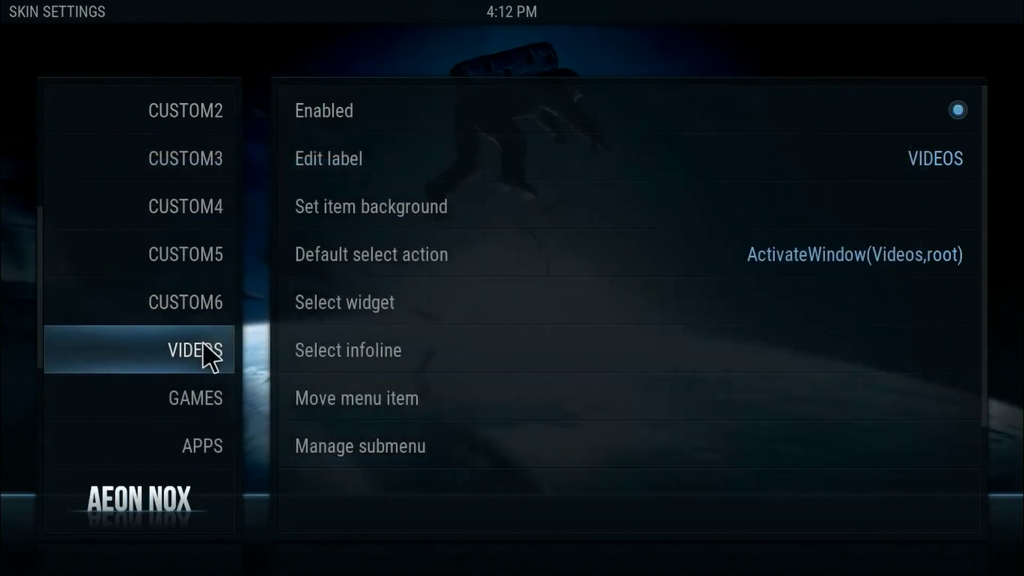
scroll(206, 355, "up", 4)
scroll(206, 354, "up", 1)
scroll(203, 355, "up", 1)
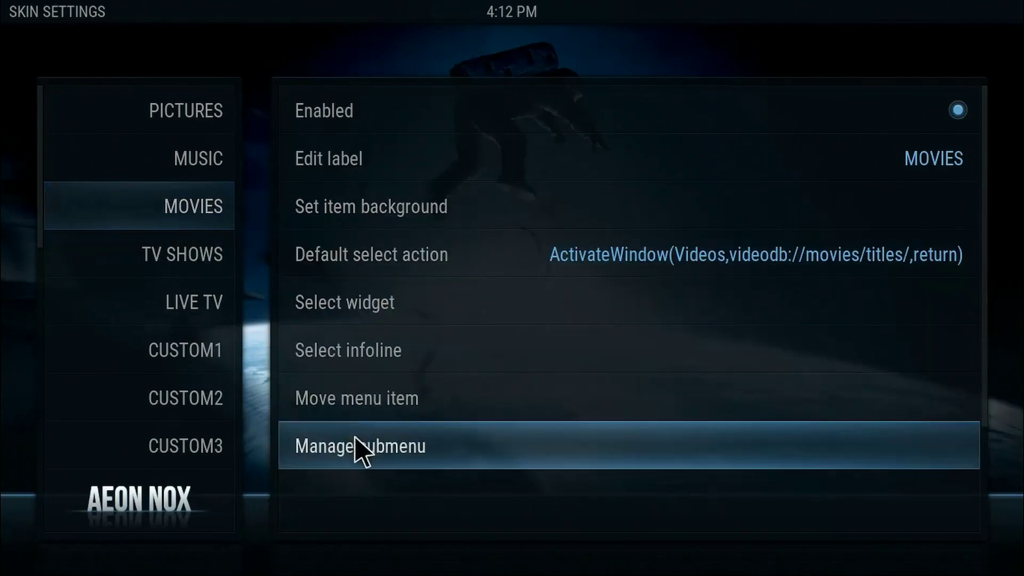
Delete Sets from the MOVIES submenu shortcuts
left_click(356, 445)
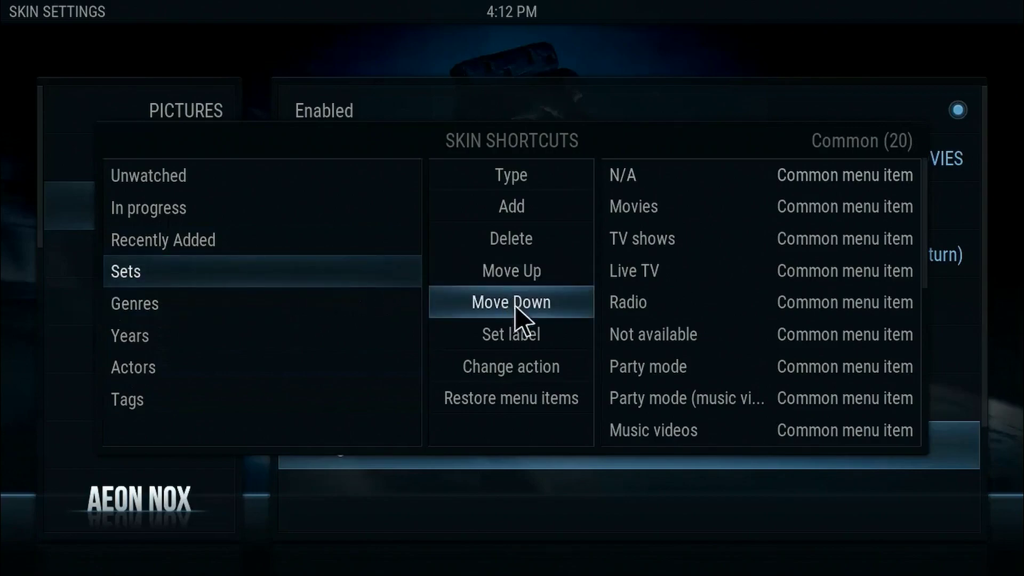
left_click(502, 256)
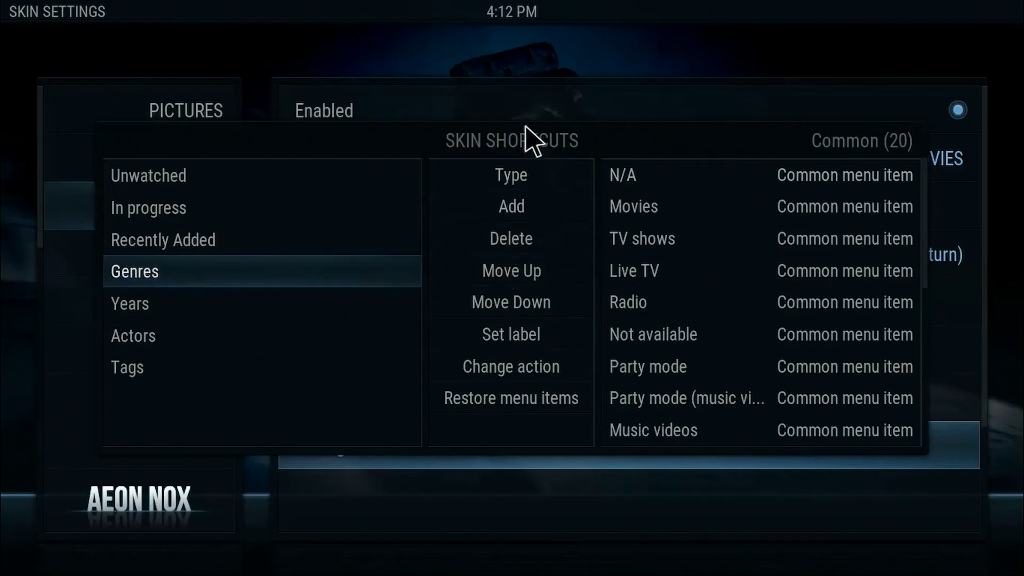
Back out of Skin Shortcuts and Skin Settings to the main settings screen
key("Escape")
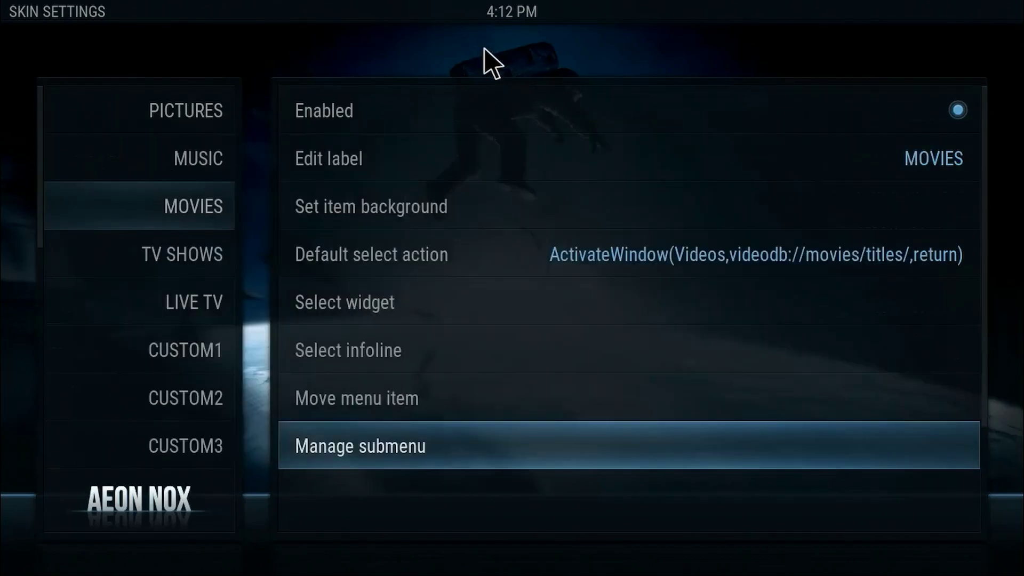
key("Escape")
key("Escape")
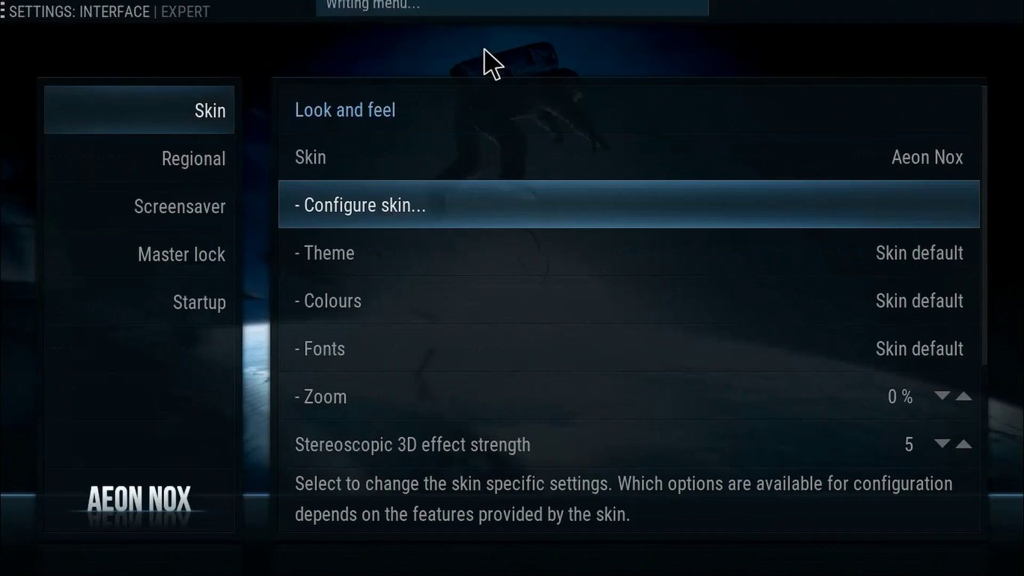
key("Escape")
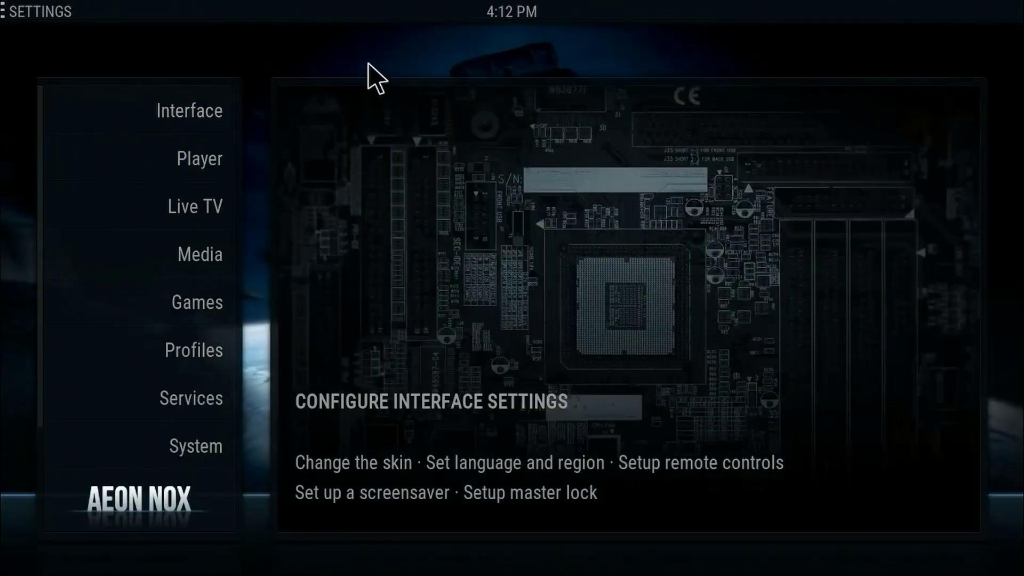
key("Escape")
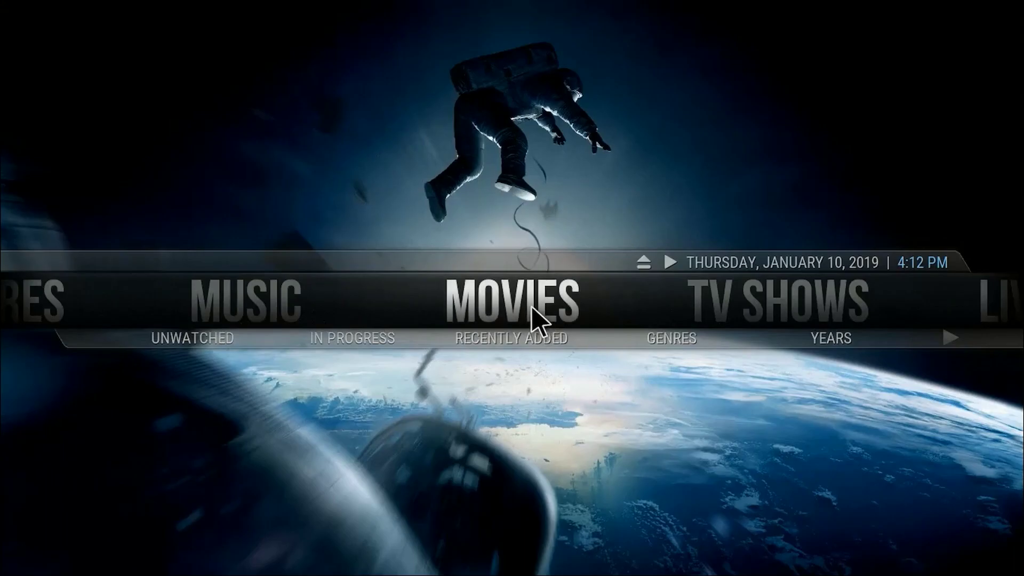
scroll(531, 316, "down", 2)
scroll(533, 317, "down", 1)
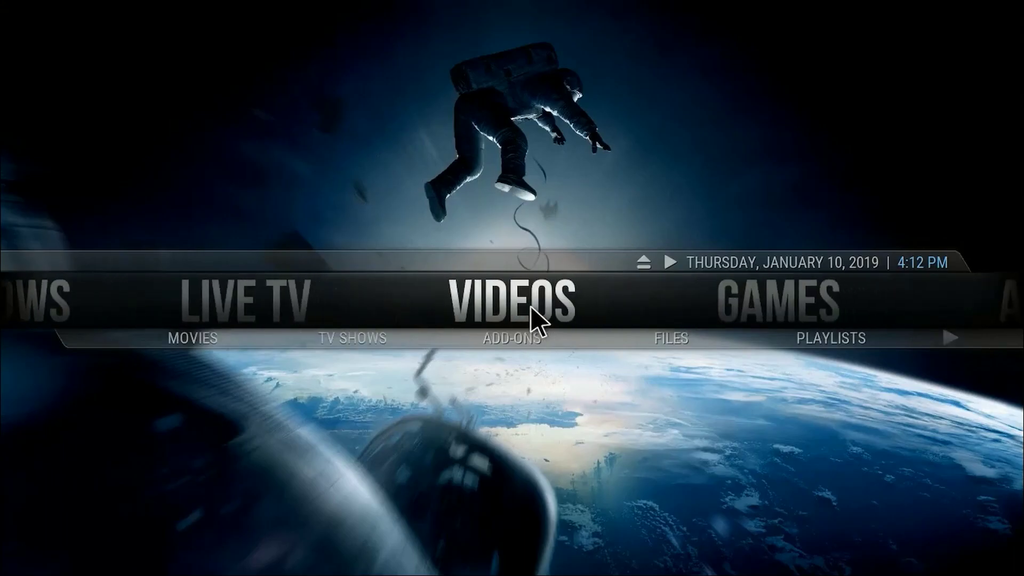
scroll(532, 316, "down", 1)
scroll(532, 316, "down", 1)
scroll(533, 316, "down", 1)
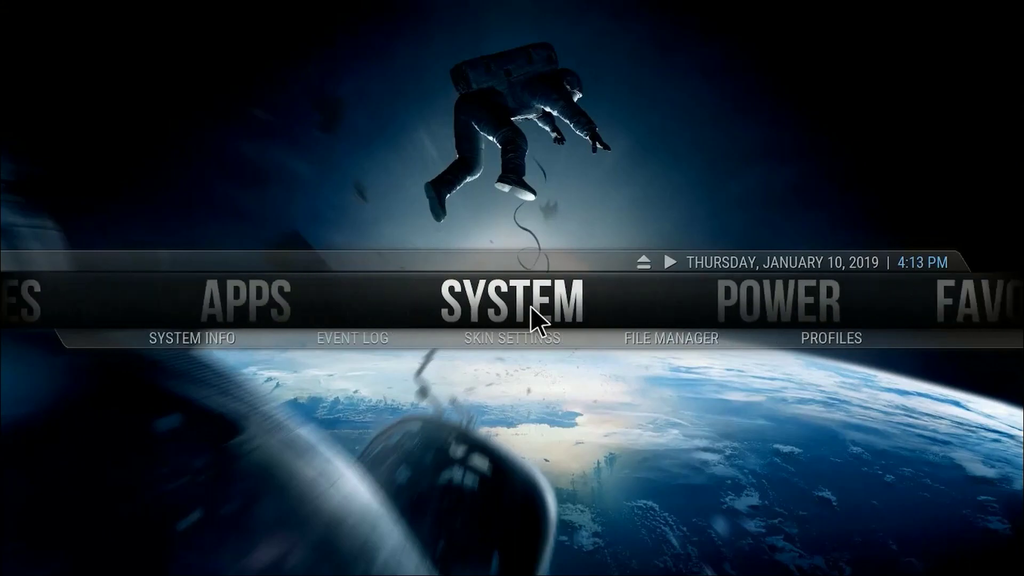
Set the MOVIES main menu widget to Recent movies via System > Skin Settings
left_click(499, 347)
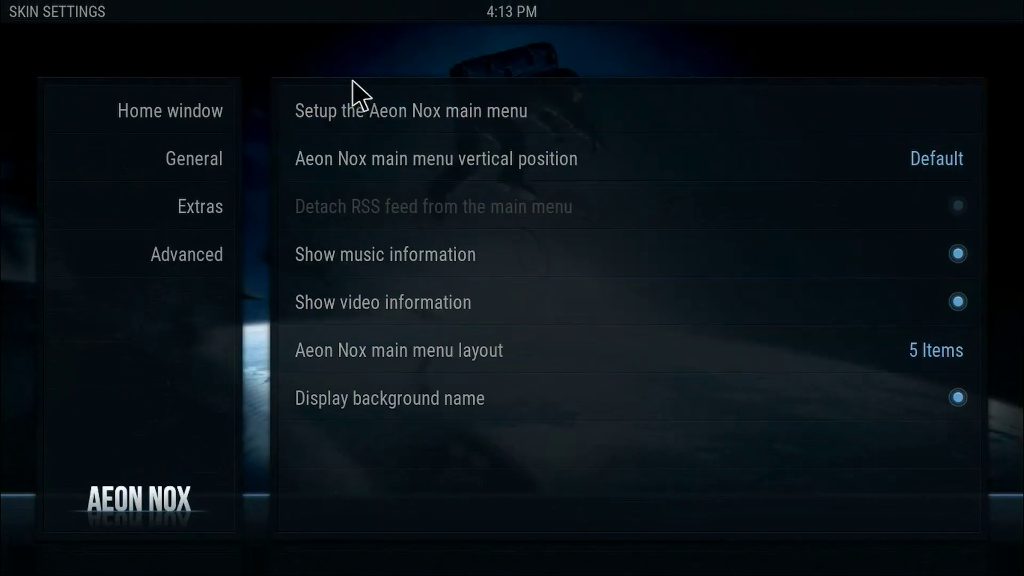
left_click(365, 121)
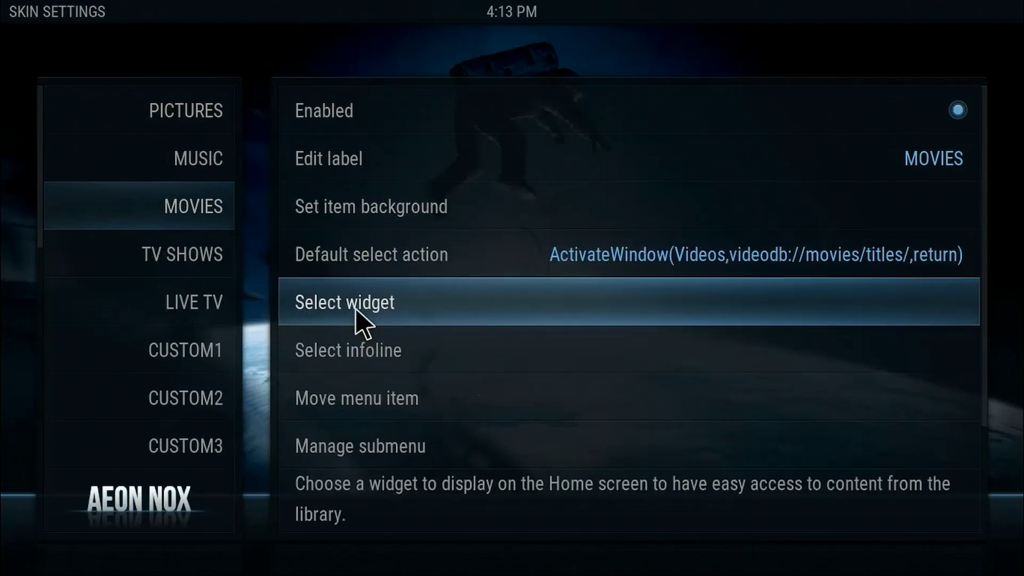
left_click(358, 319)
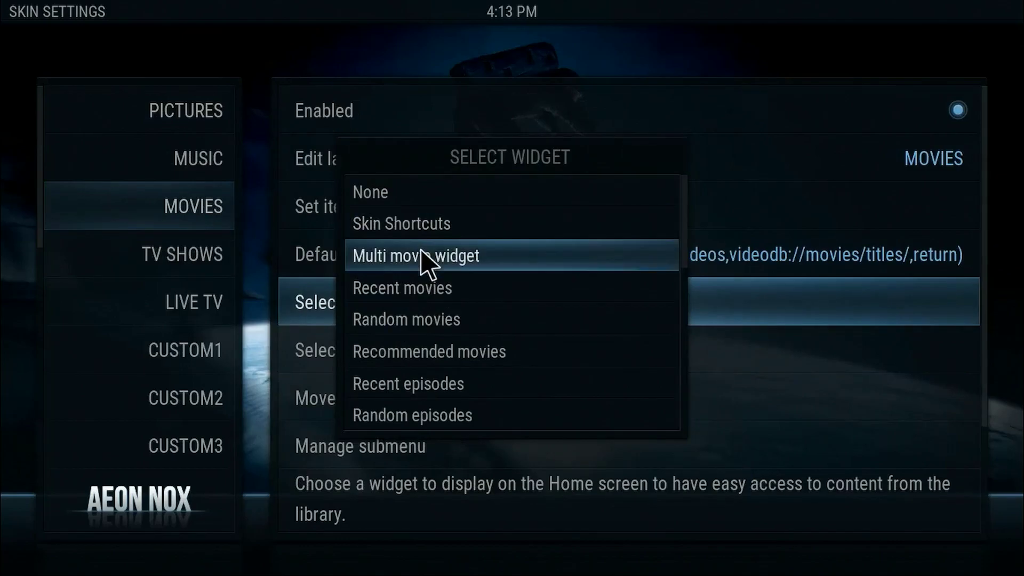
left_click(430, 303)
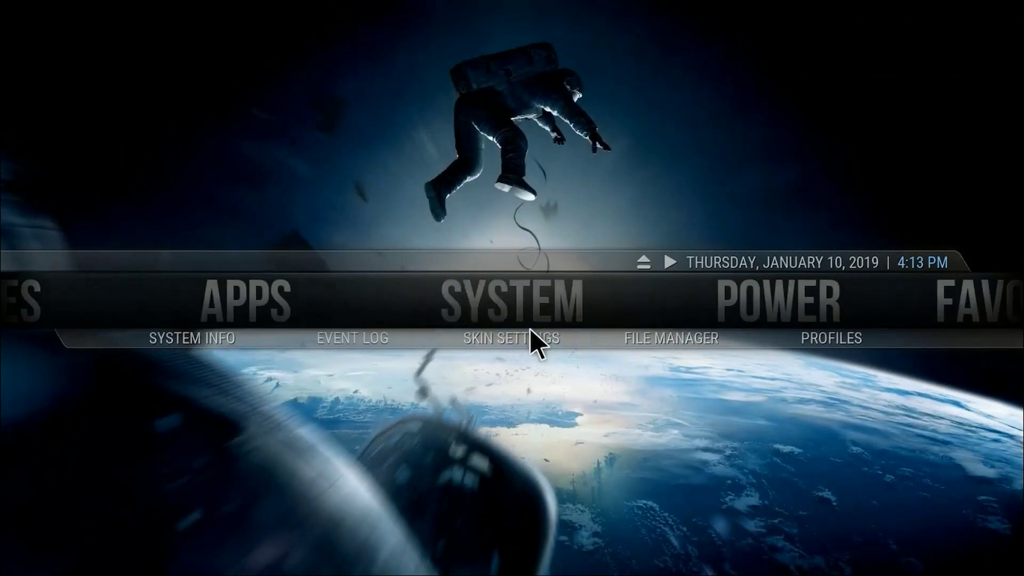
Move through the home screen's Recent movies widget to focus Hardcore Henry
key("Left")
key("Left")
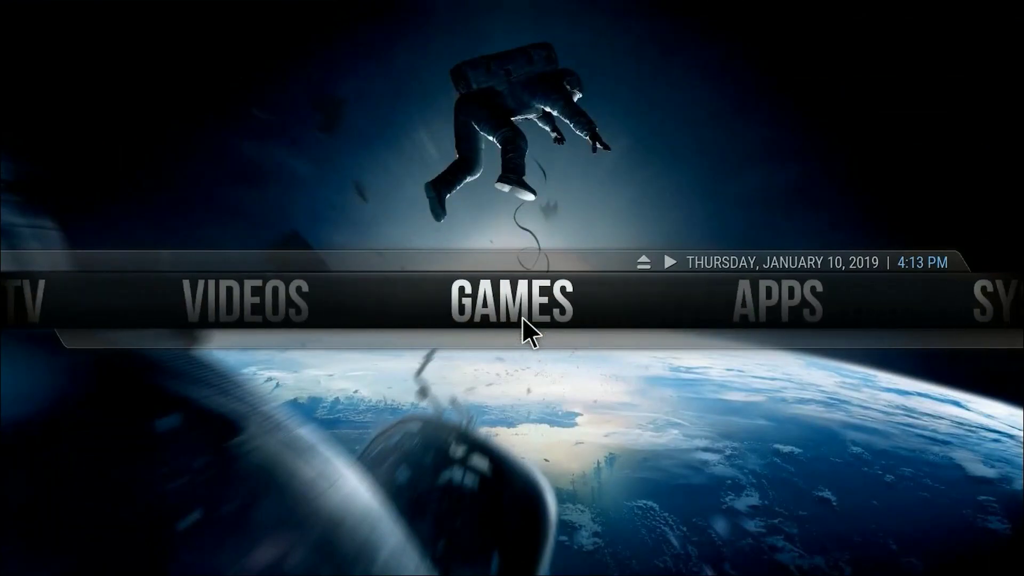
key("Left")
key("Left")
key("Left")
key("Left")
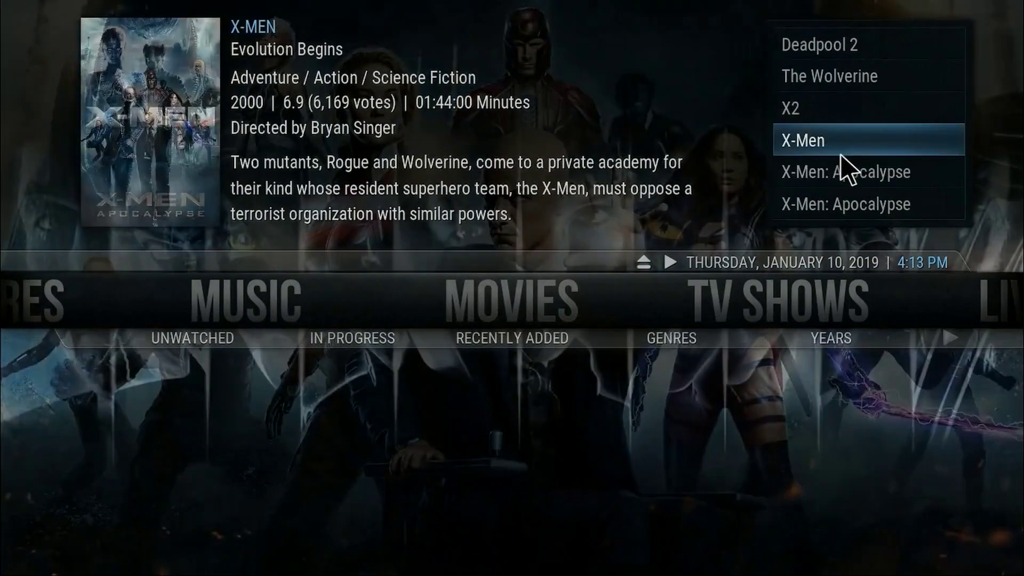
mouse_move(880, 104)
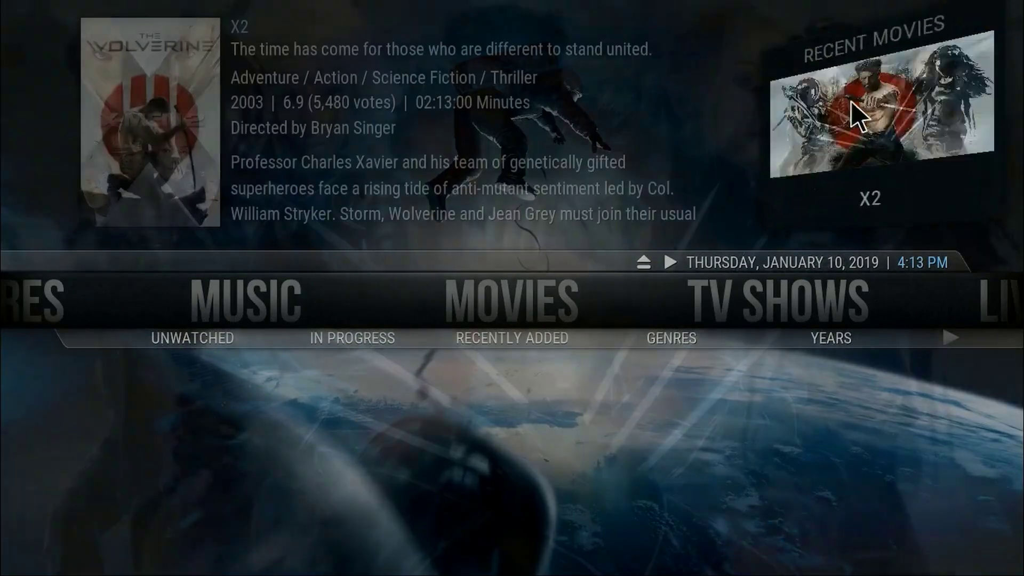
scroll(912, 170, "down", 1)
scroll(912, 170, "down", 1)
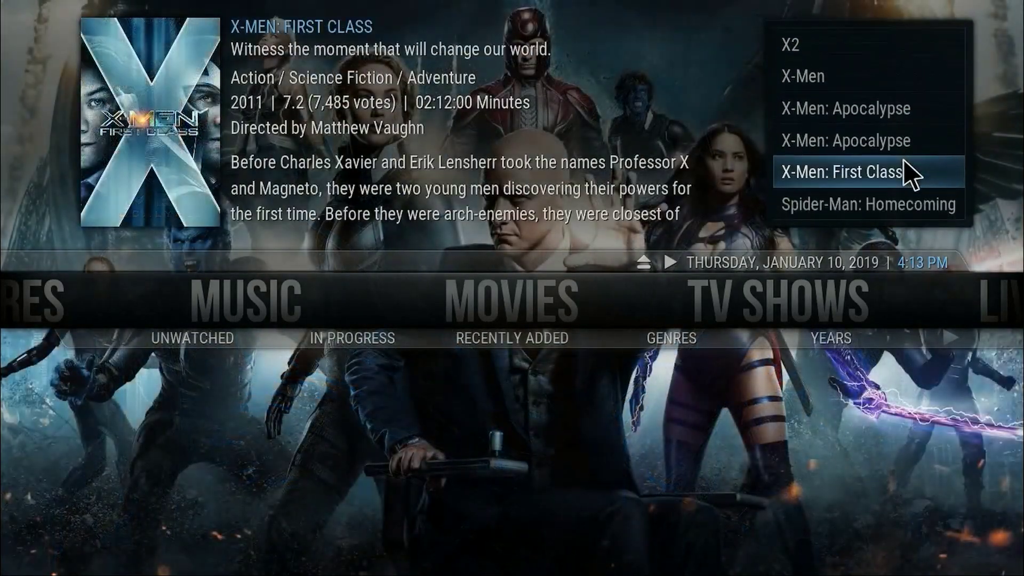
scroll(910, 171, "down", 2)
scroll(908, 172, "up", 2)
scroll(909, 172, "up", 2)
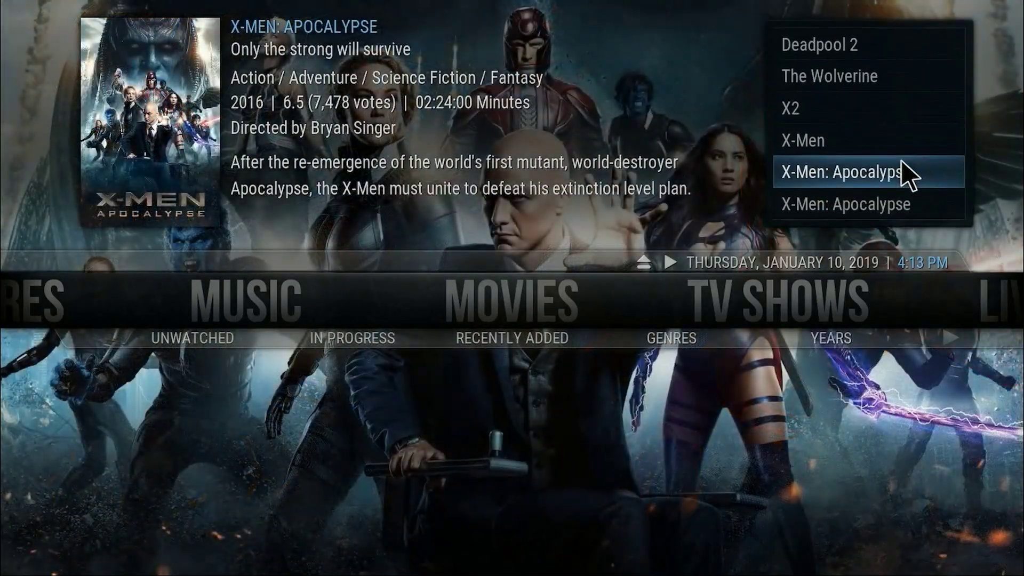
scroll(908, 172, "down", 4)
scroll(906, 174, "down", 6)
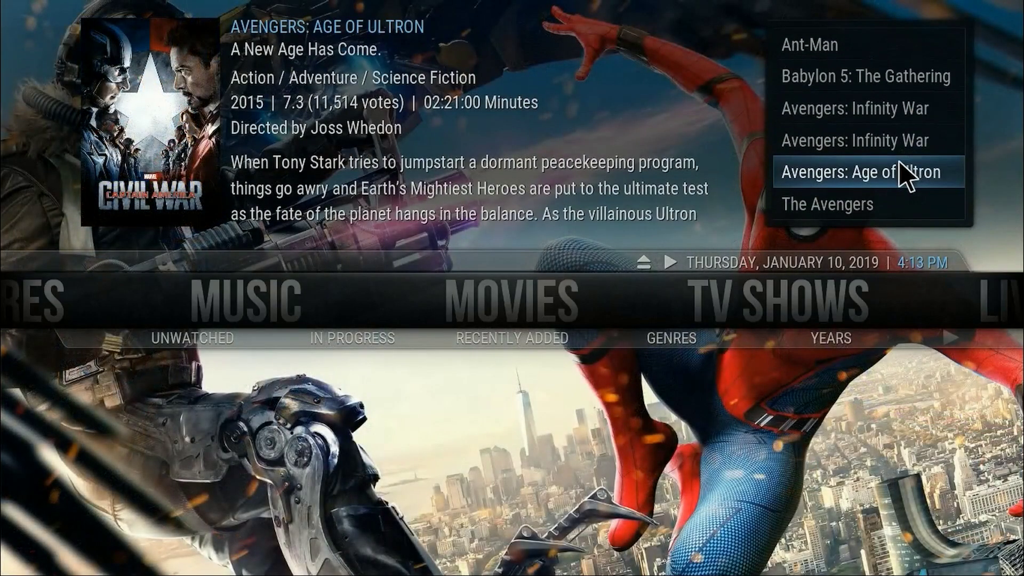
scroll(906, 174, "up", 8)
scroll(848, 171, "up", 2)
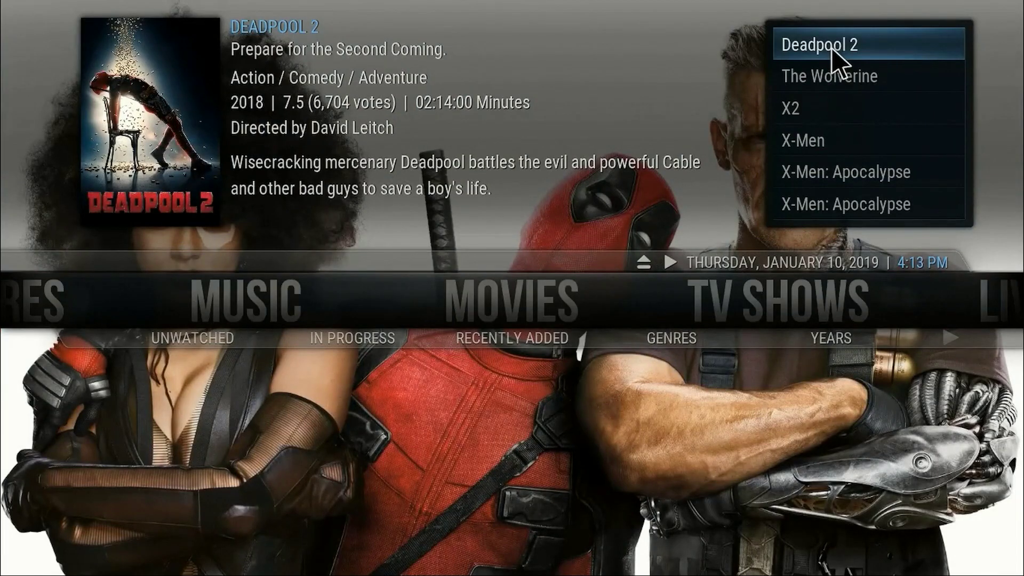
scroll(840, 78, "down", 2)
scroll(840, 79, "down", 3)
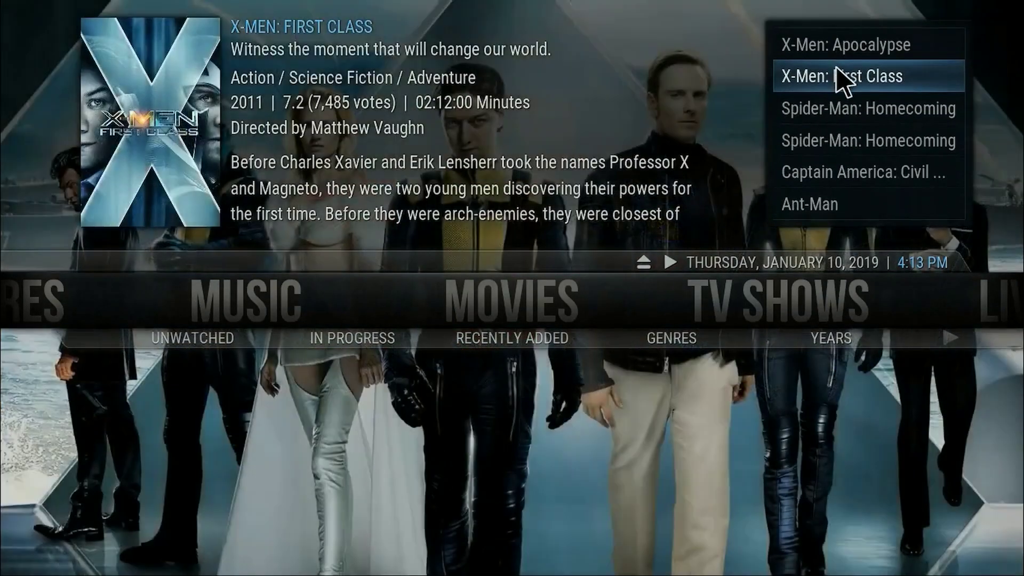
scroll(840, 79, "down", 3)
scroll(840, 78, "down", 1)
scroll(840, 79, "down", 1)
scroll(840, 79, "down", 1)
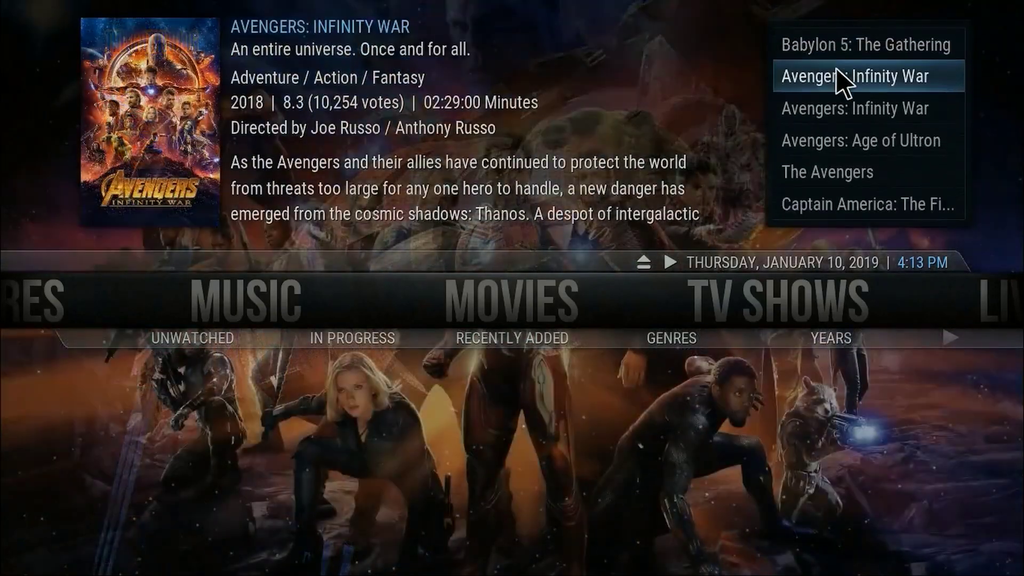
scroll(839, 79, "down", 1)
scroll(840, 79, "down", 2)
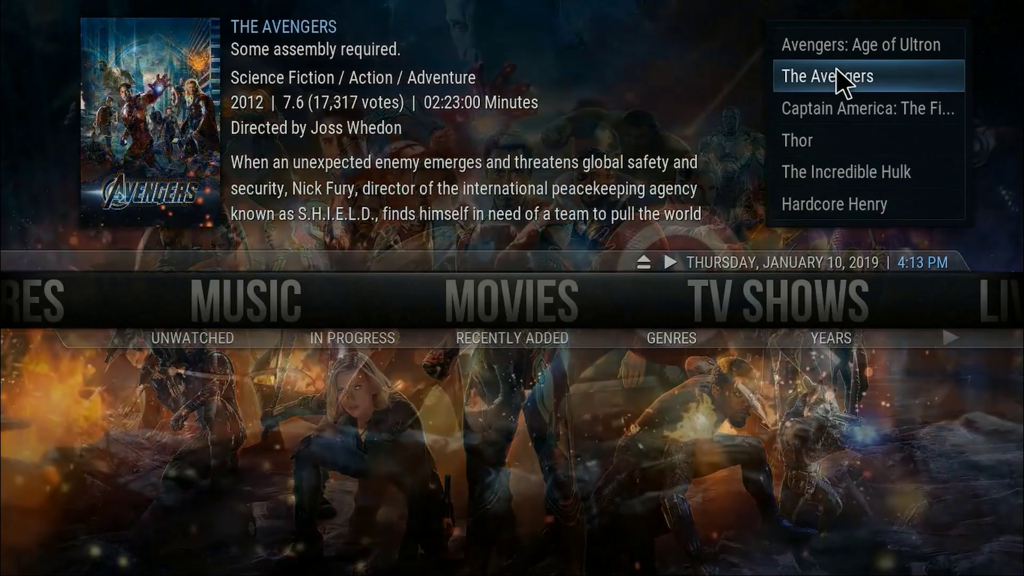
scroll(840, 79, "down", 2)
scroll(837, 79, "down", 1)
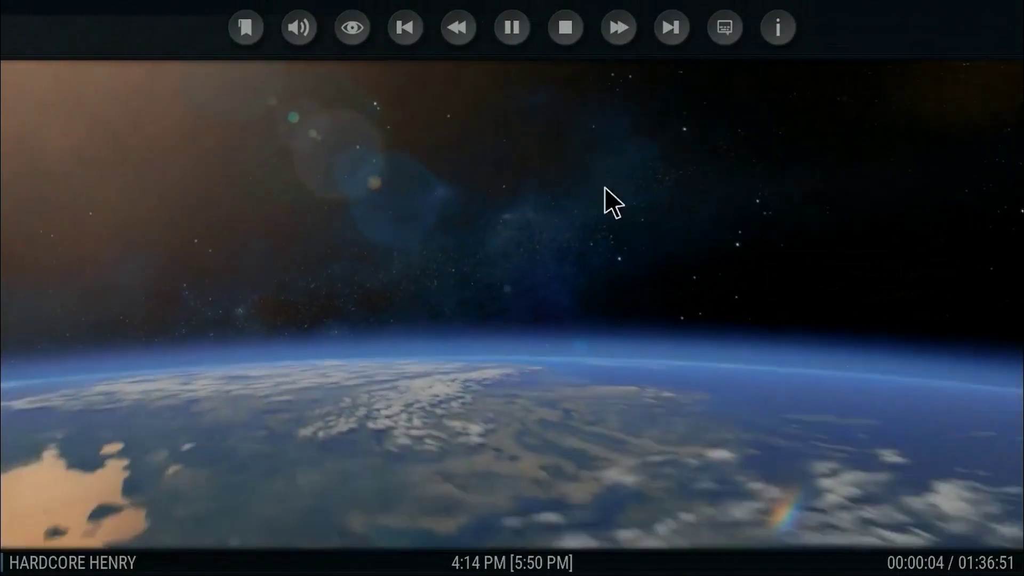
Stop Hardcore Henry playback from the on-screen controls and return to Home
left_click(570, 38)
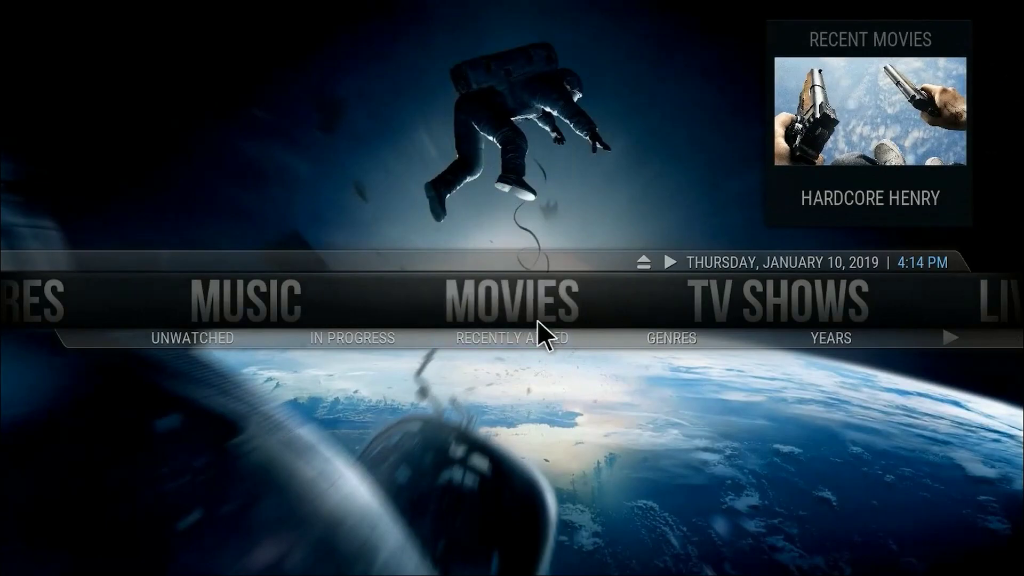
scroll(534, 328, "down", 2)
scroll(529, 313, "down", 1)
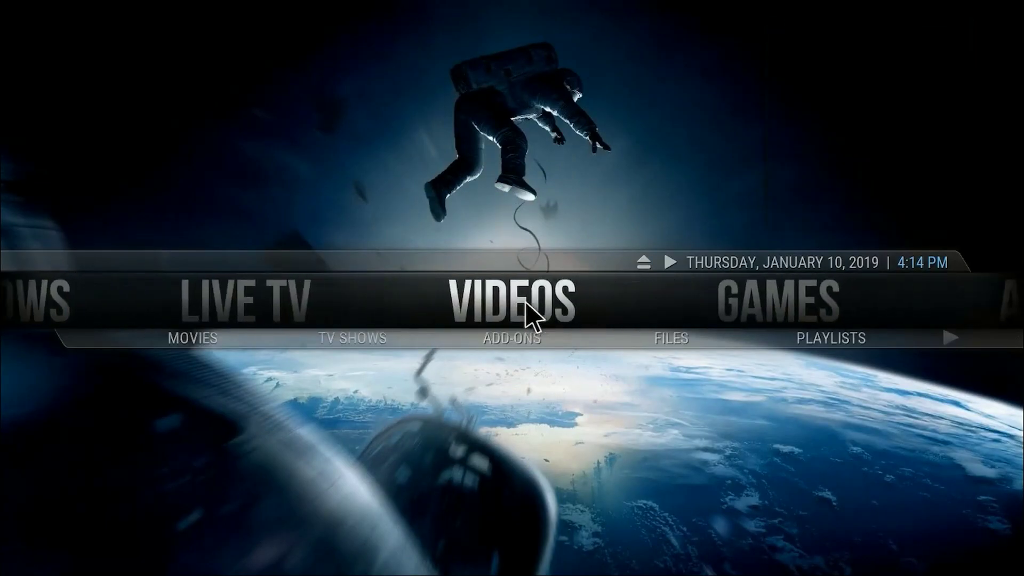
scroll(528, 312, "down", 2)
scroll(527, 308, "down", 1)
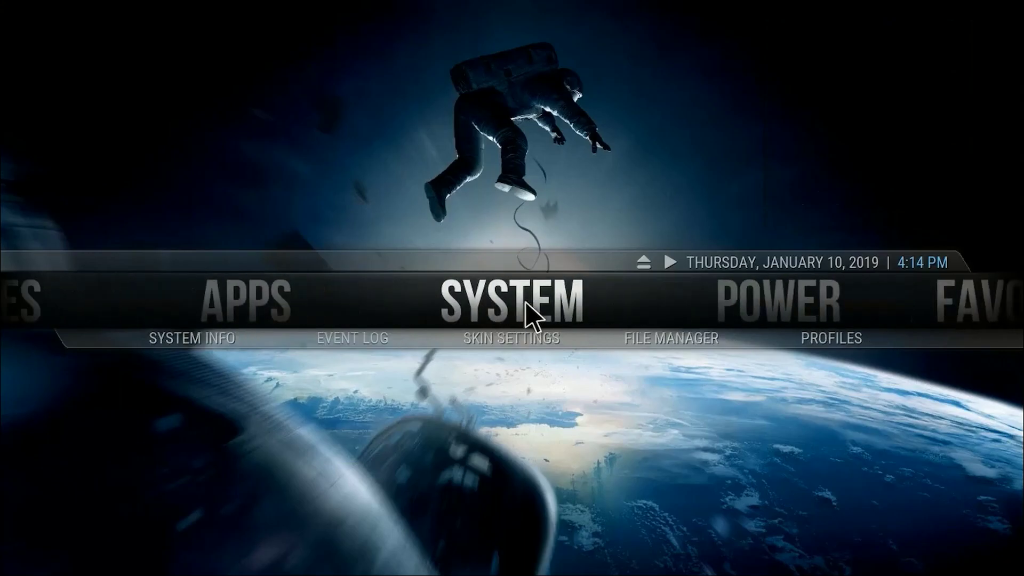
In Skin Settings' main menu setup, give the MUSIC item the Recommended albums widget
left_click(497, 337)
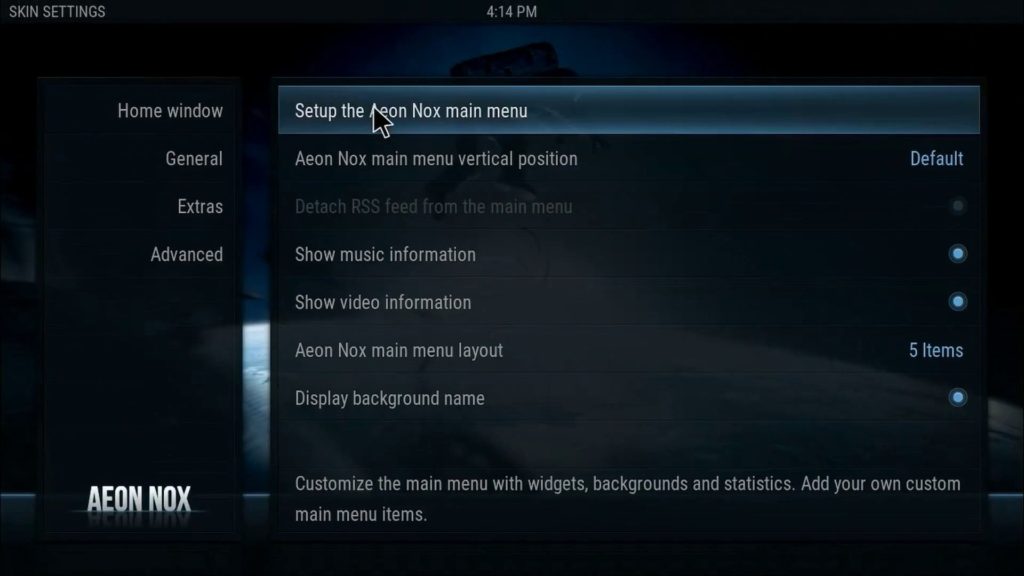
left_click(373, 110)
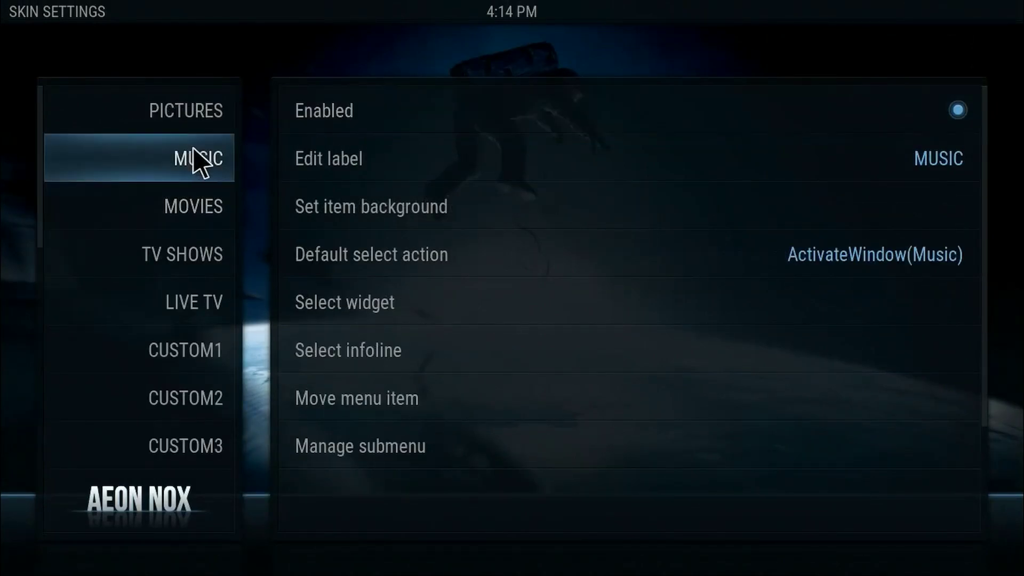
left_click(389, 307)
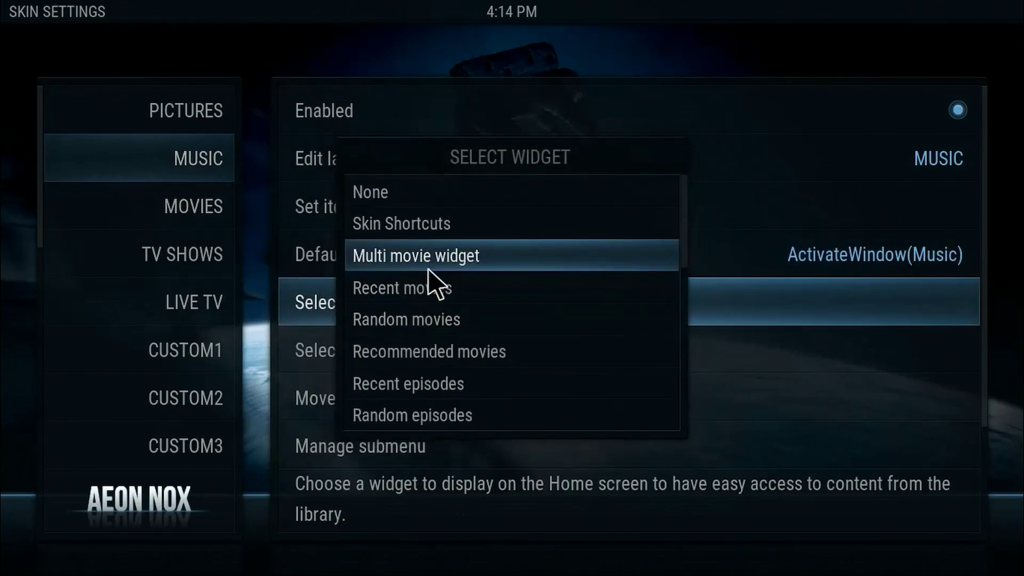
scroll(427, 269, "down", 1)
scroll(427, 269, "down", 1)
scroll(427, 269, "down", 1)
scroll(427, 269, "down", 1)
scroll(427, 272, "down", 1)
scroll(429, 282, "down", 2)
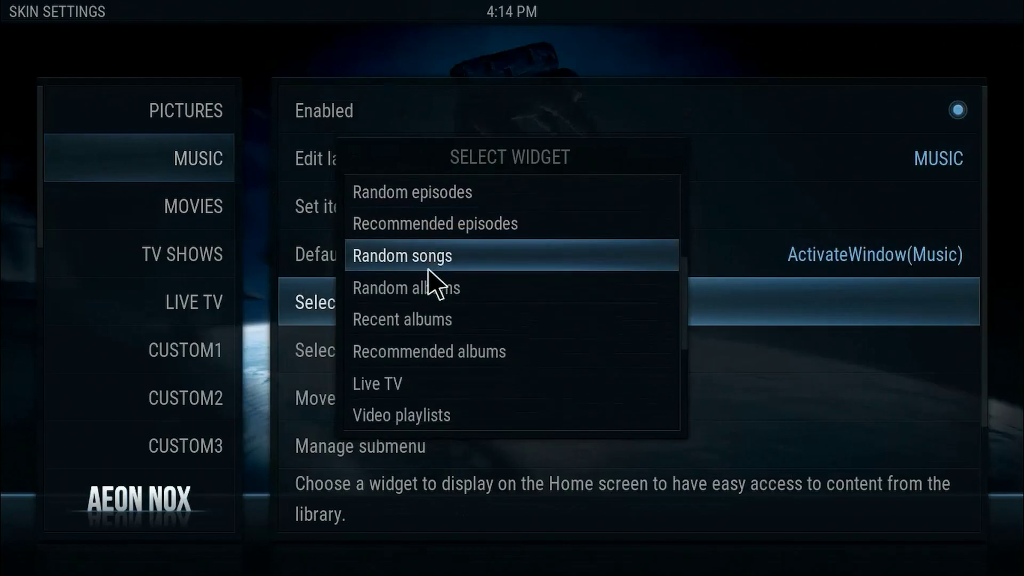
scroll(427, 270, "down", 2)
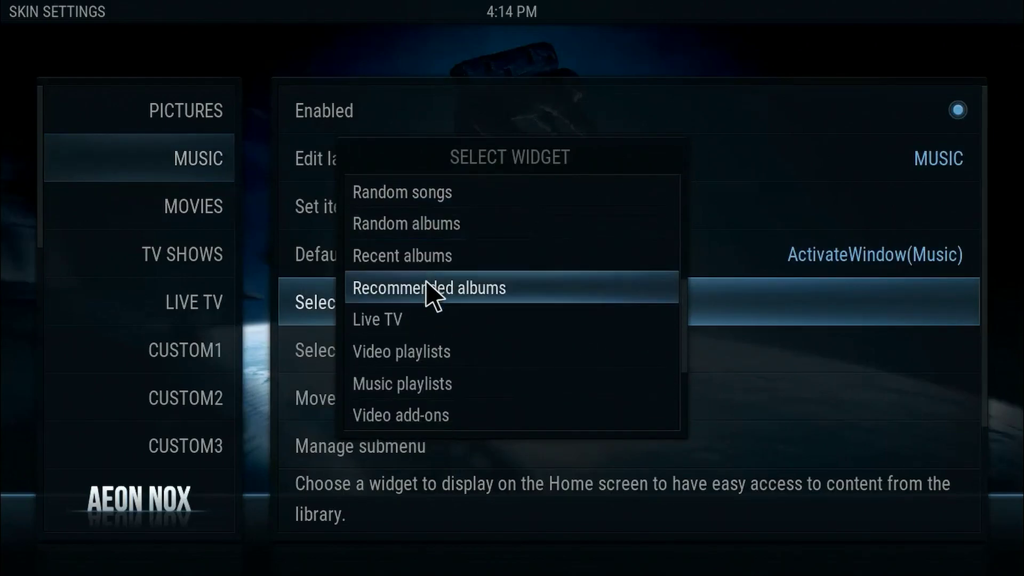
left_click(426, 290)
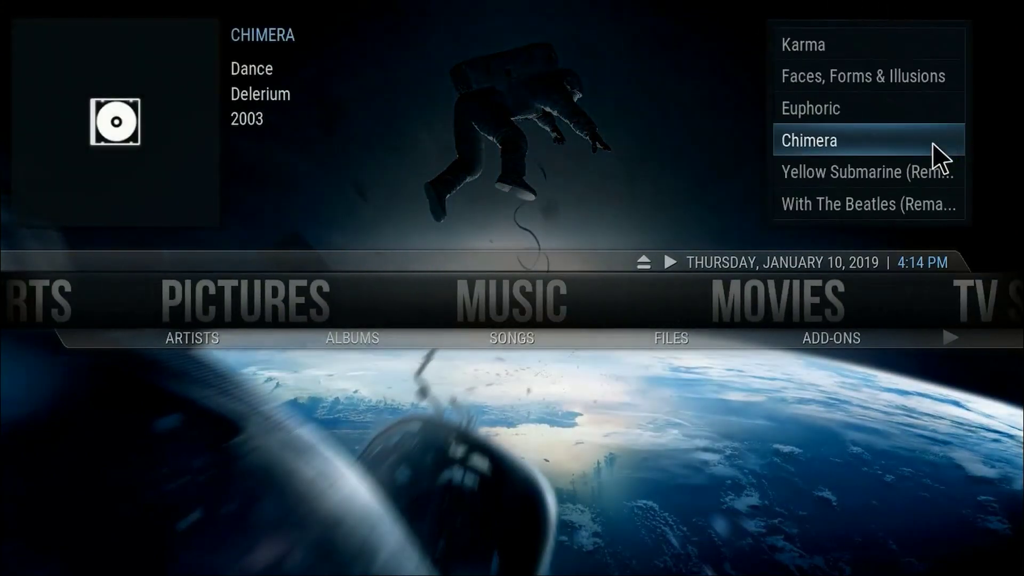
scroll(876, 116, "down", 2)
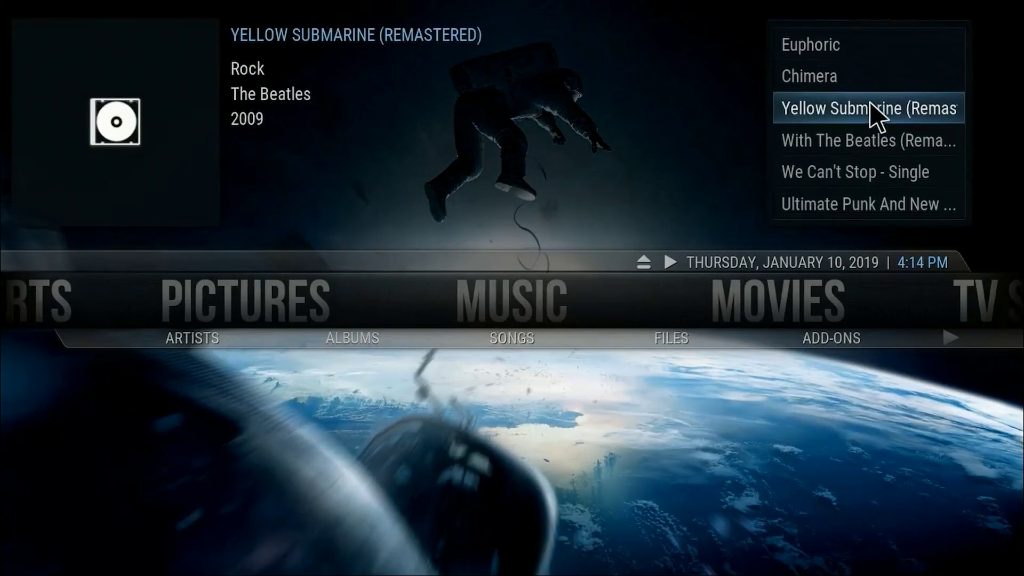
scroll(877, 117, "down", 2)
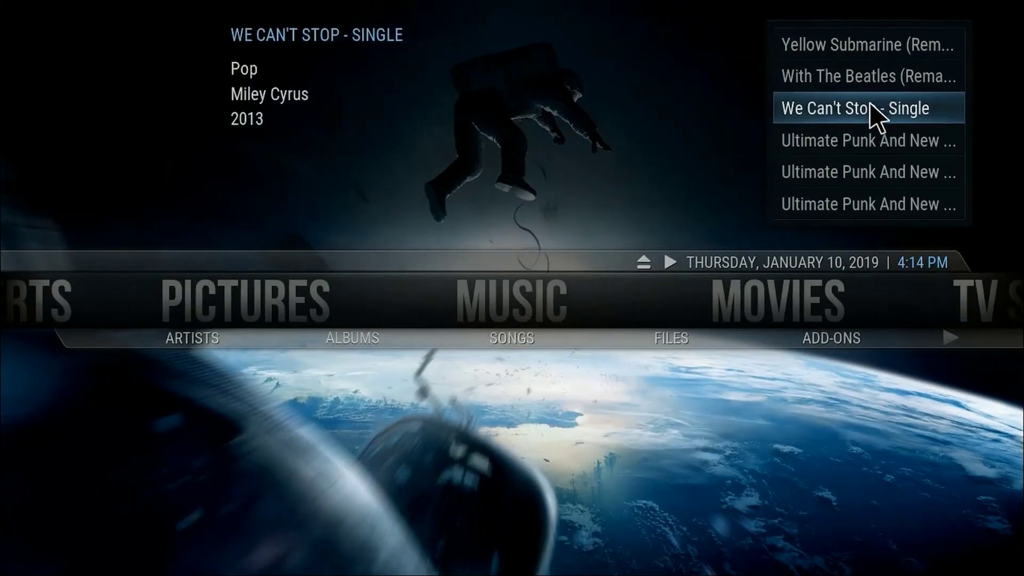
scroll(878, 117, "down", 1)
scroll(878, 117, "down", 1)
scroll(878, 118, "down", 1)
scroll(878, 118, "down", 3)
scroll(878, 117, "down", 1)
scroll(888, 126, "down", 1)
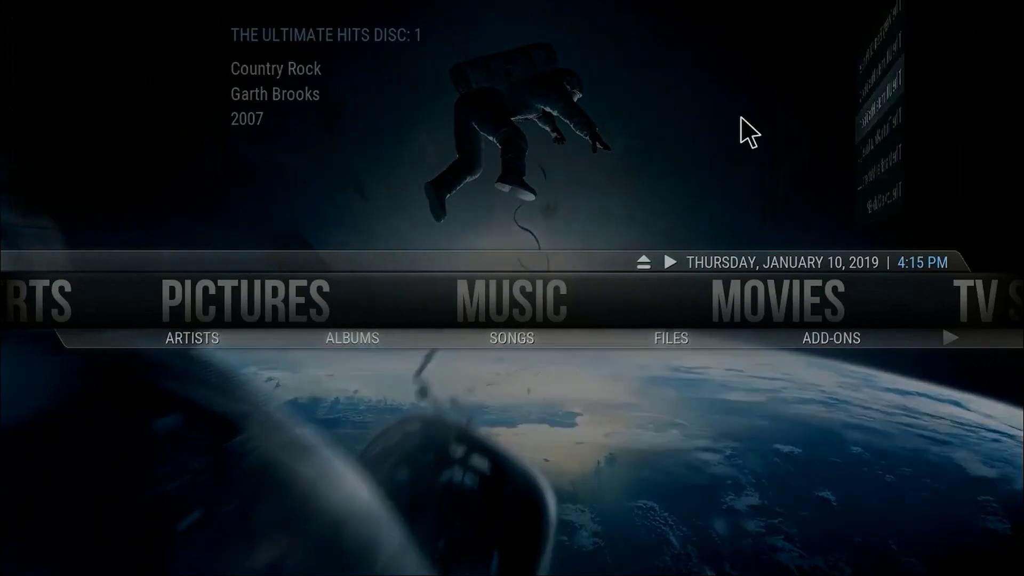
scroll(867, 150, "down", 1)
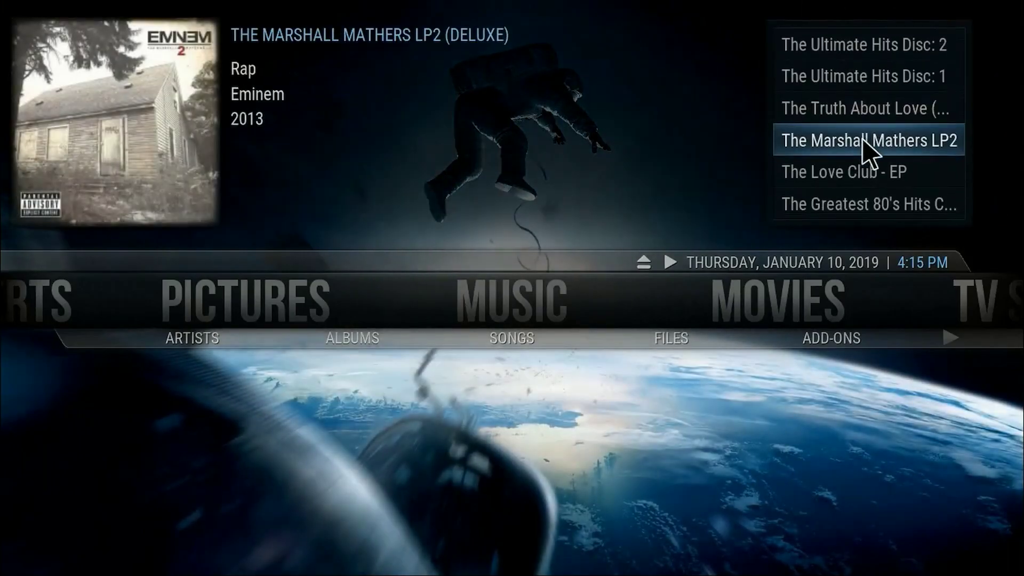
scroll(868, 152, "down", 1)
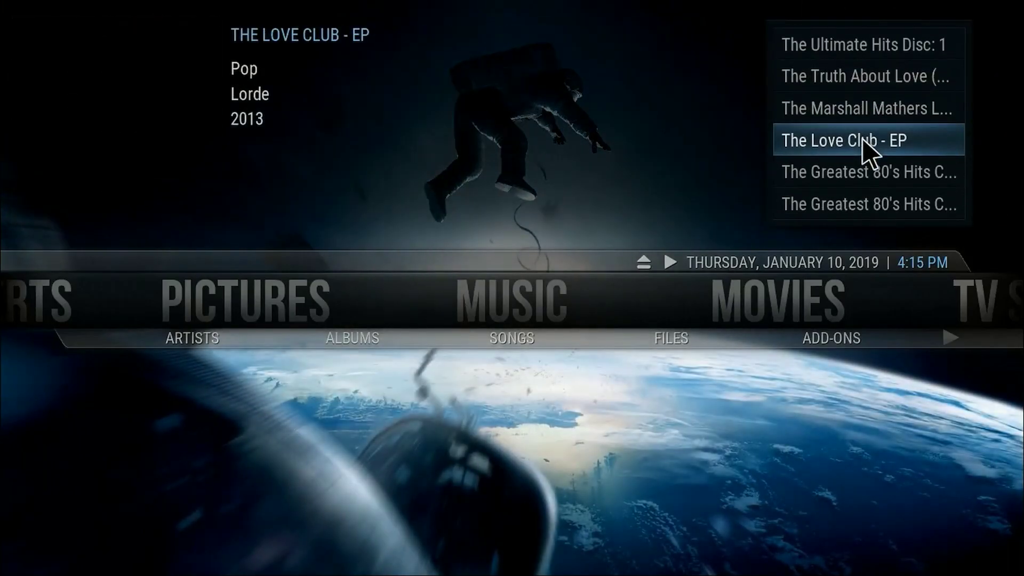
scroll(869, 182, "up", 3)
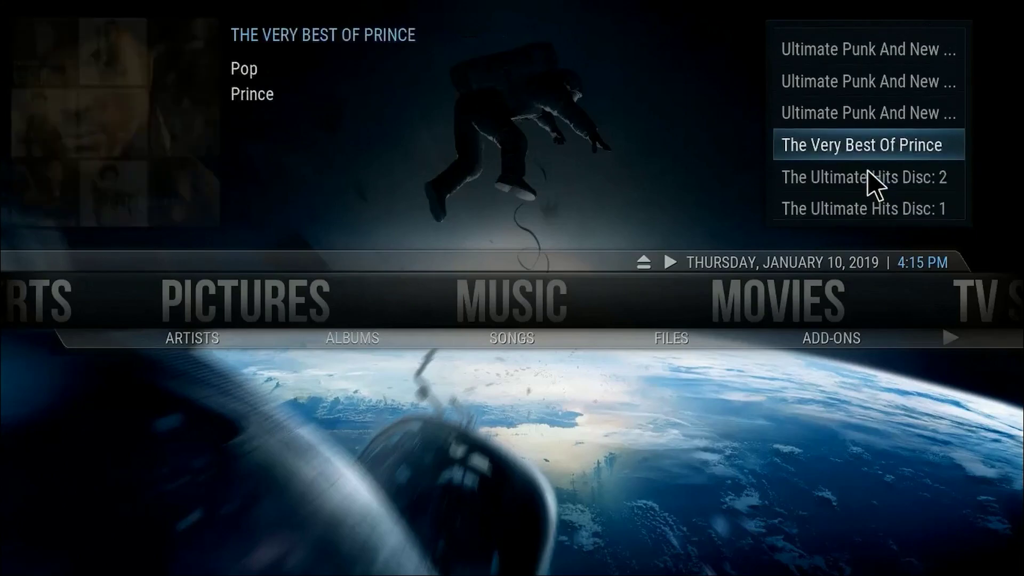
scroll(873, 184, "up", 4)
scroll(872, 178, "up", 3)
scroll(872, 178, "up", 3)
scroll(871, 178, "up", 1)
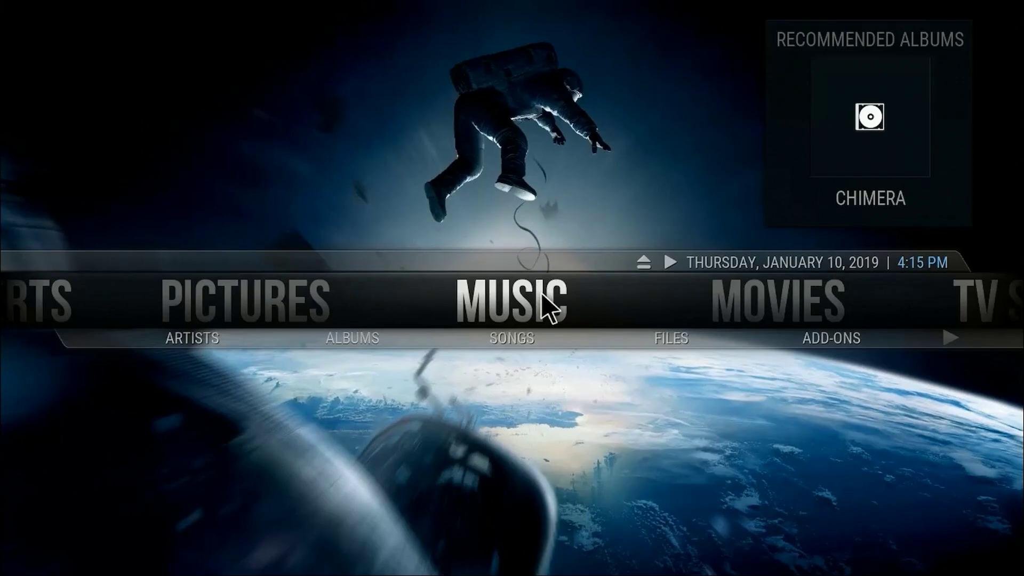
scroll(549, 308, "down", 1)
scroll(548, 308, "down", 1)
scroll(549, 308, "down", 1)
scroll(548, 309, "down", 1)
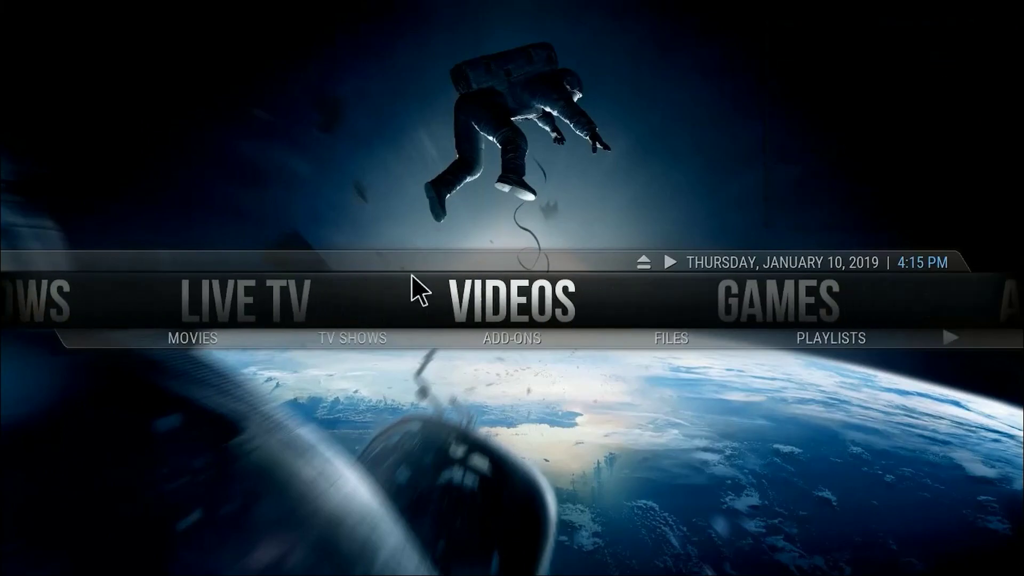
scroll(533, 303, "down", 1)
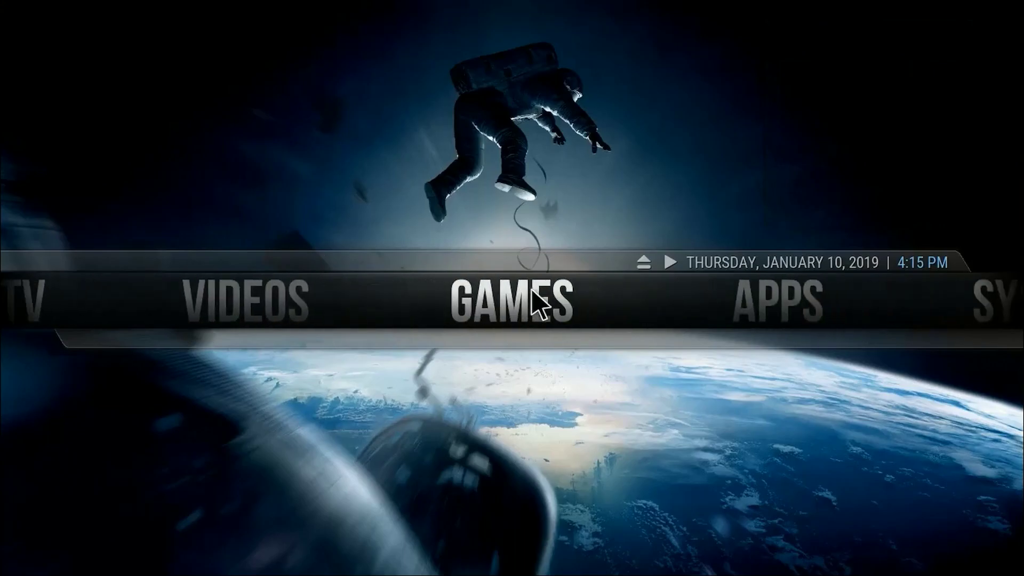
scroll(533, 302, "down", 1)
scroll(533, 303, "down", 1)
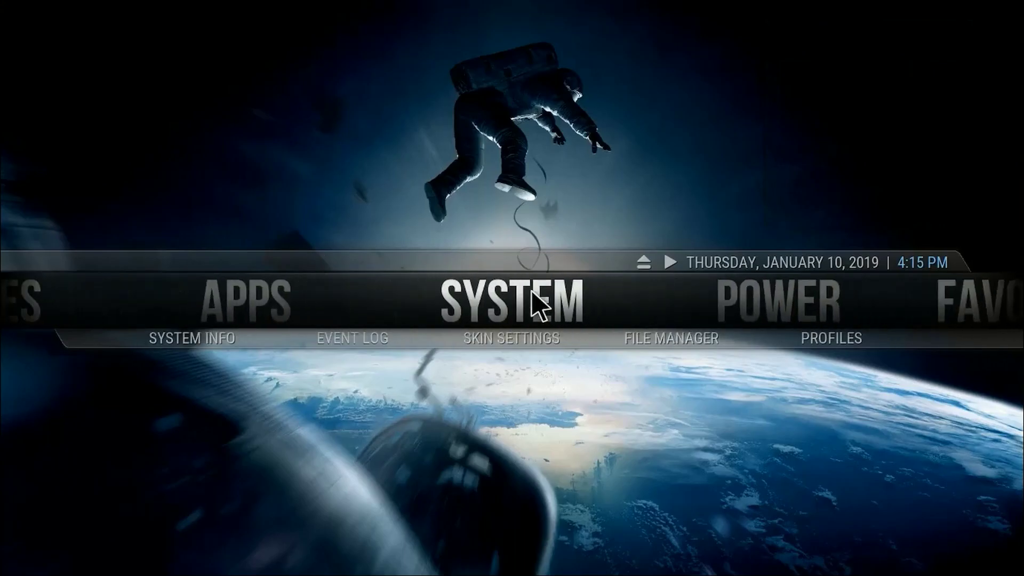
Set the Aeon Nox main menu vertical position to Low and leave Skin Settings
left_click(530, 338)
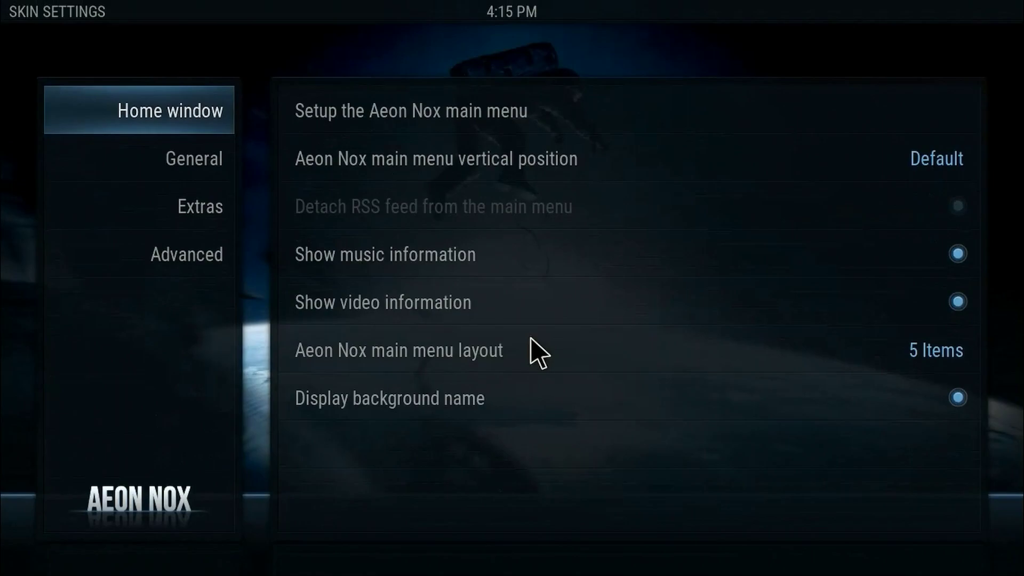
left_click(463, 170)
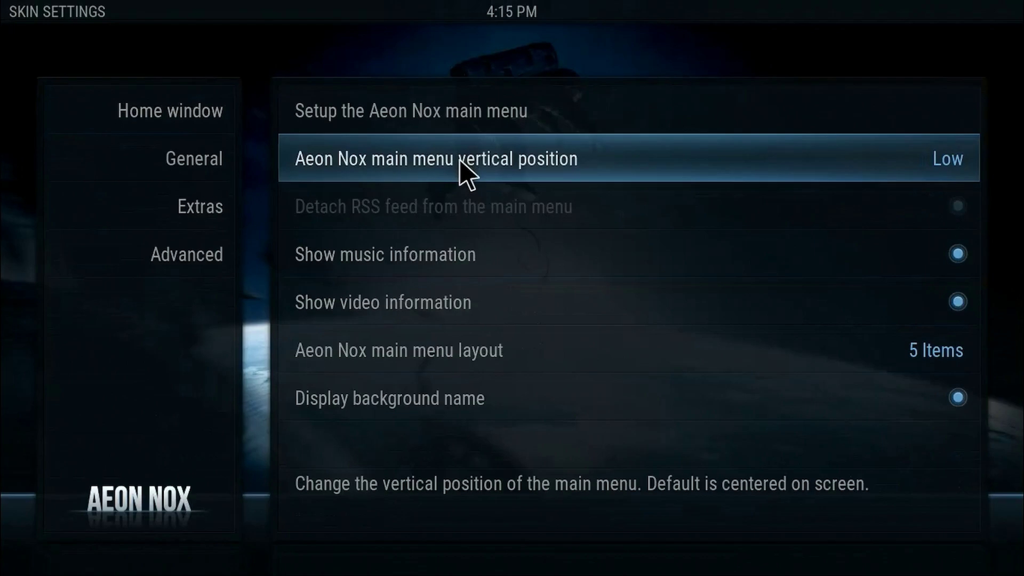
key("Escape")
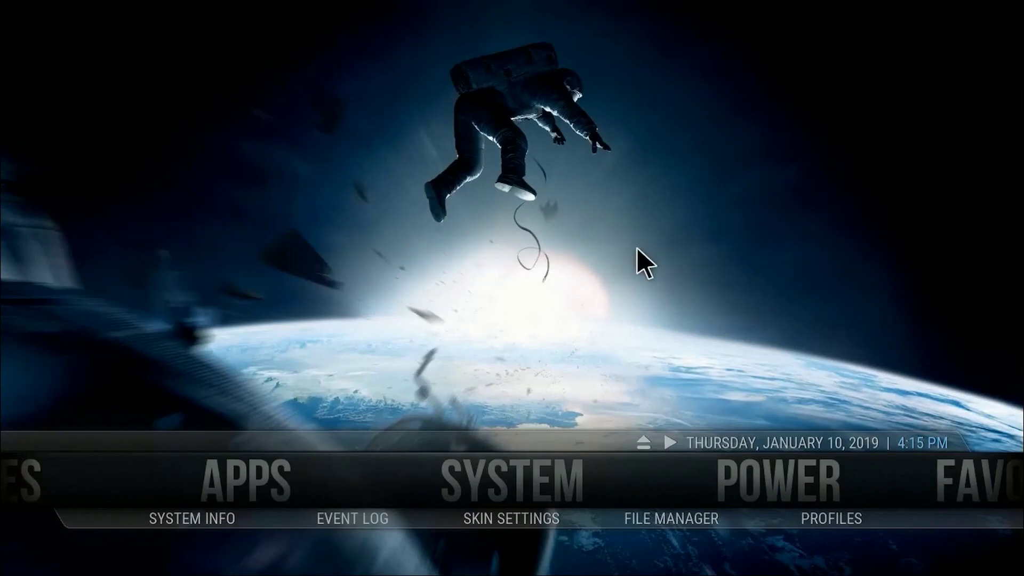
From the Windows Start menu, search Google for 'kodi backgrounds'
key("super")
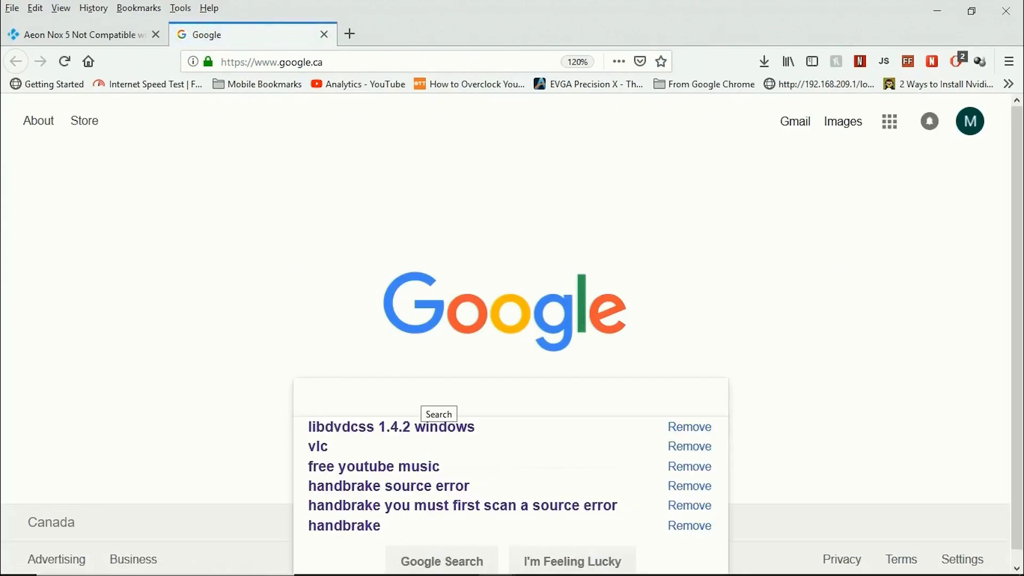
type("kodi")
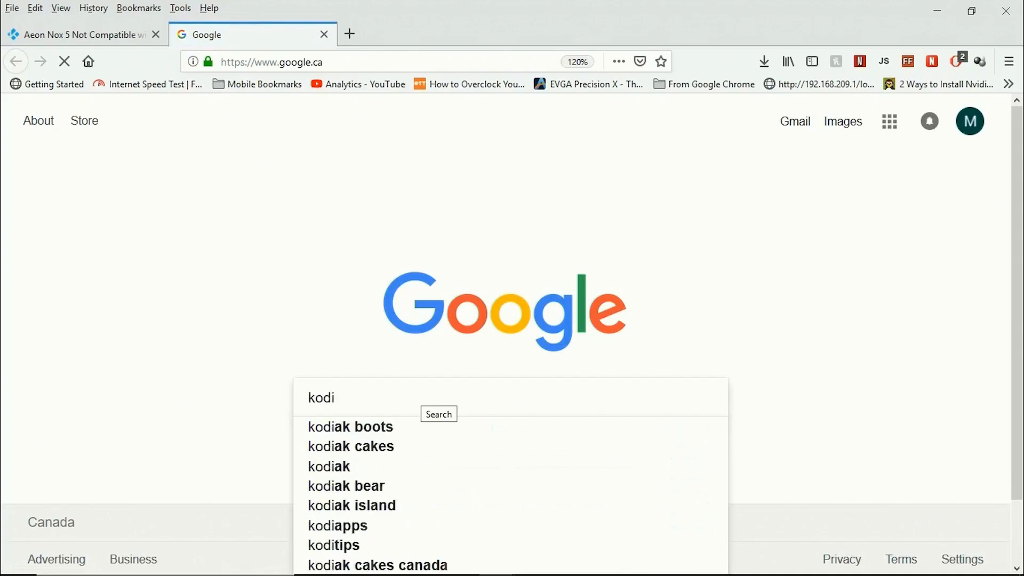
type(" bac")
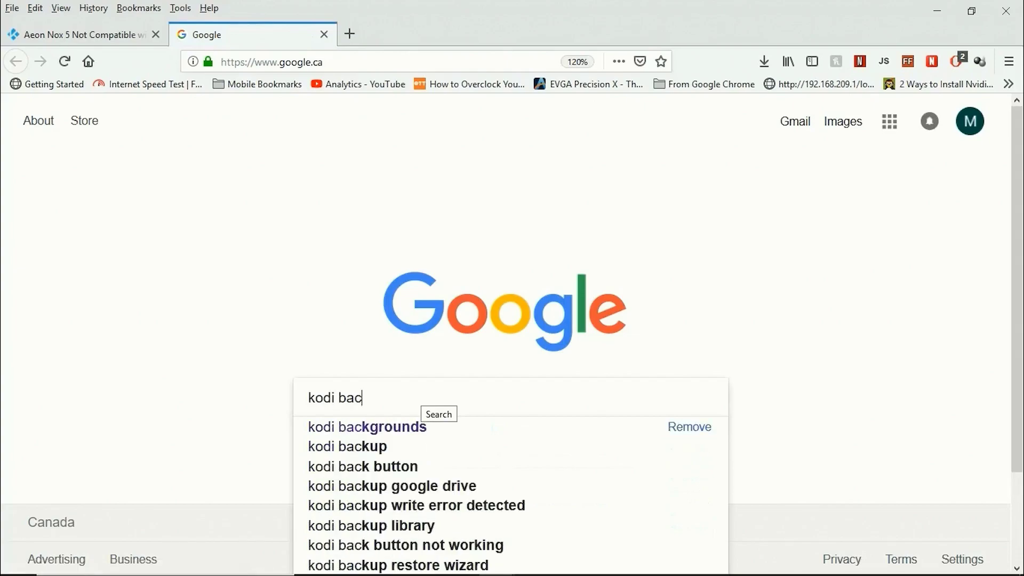
type("kg")
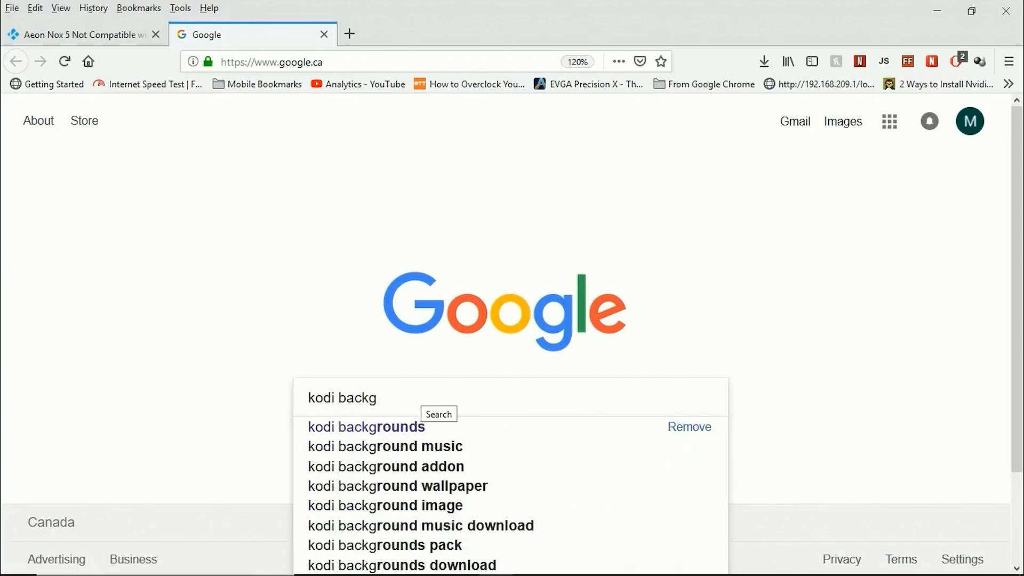
type("rounds")
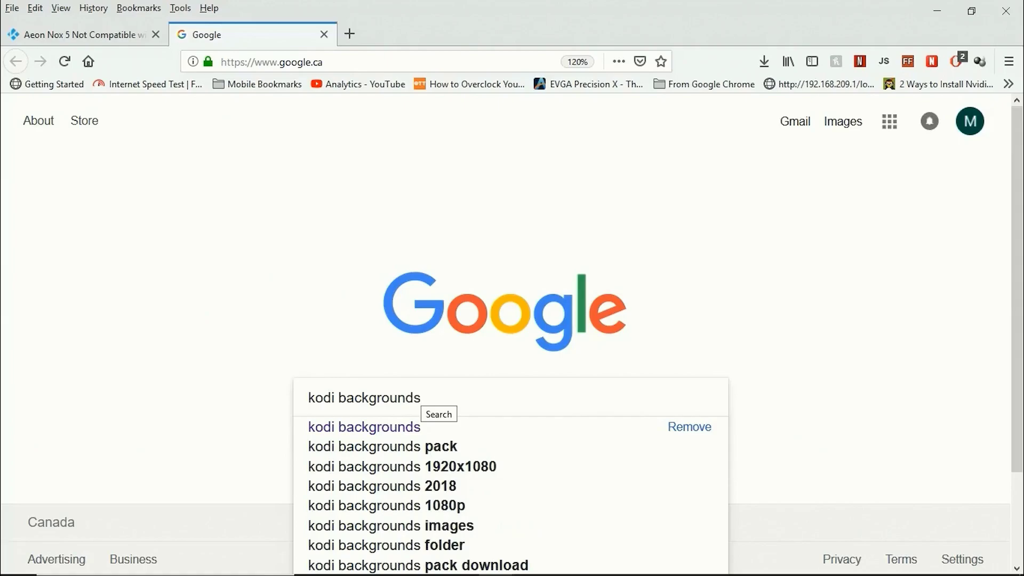
key("Return")
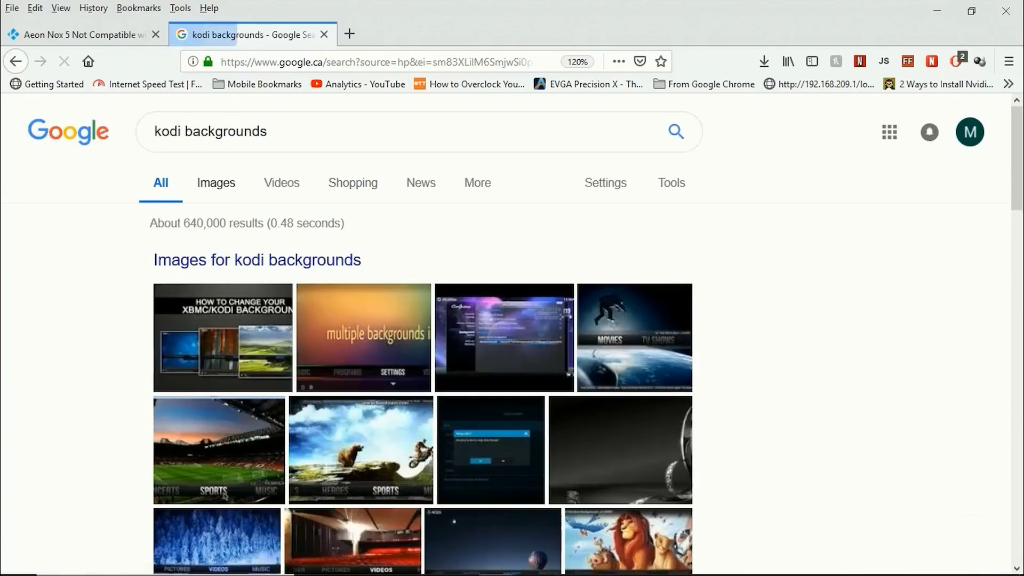
Switch to image results and preview the water cooling system image
left_click(216, 183)
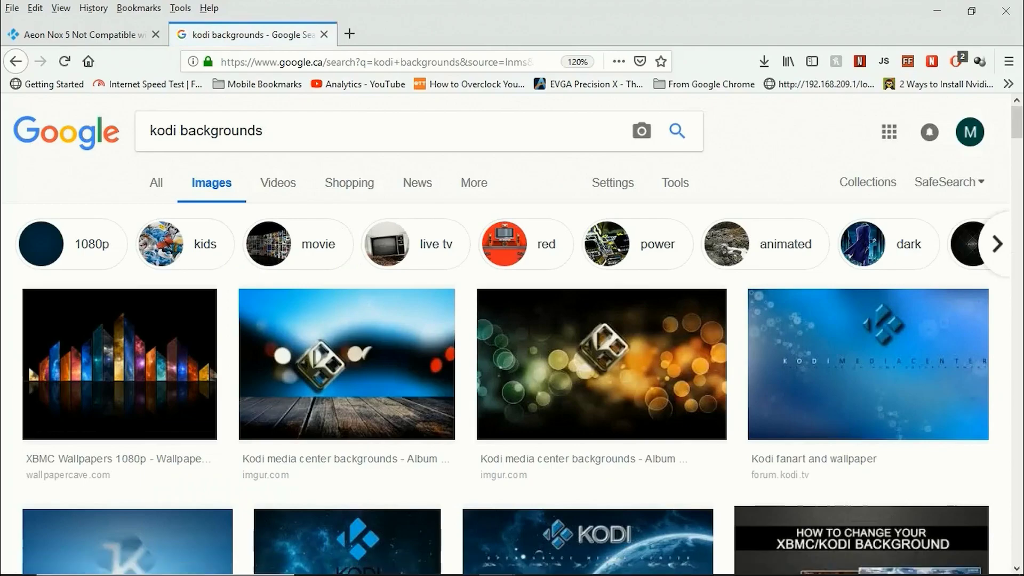
left_click(997, 243)
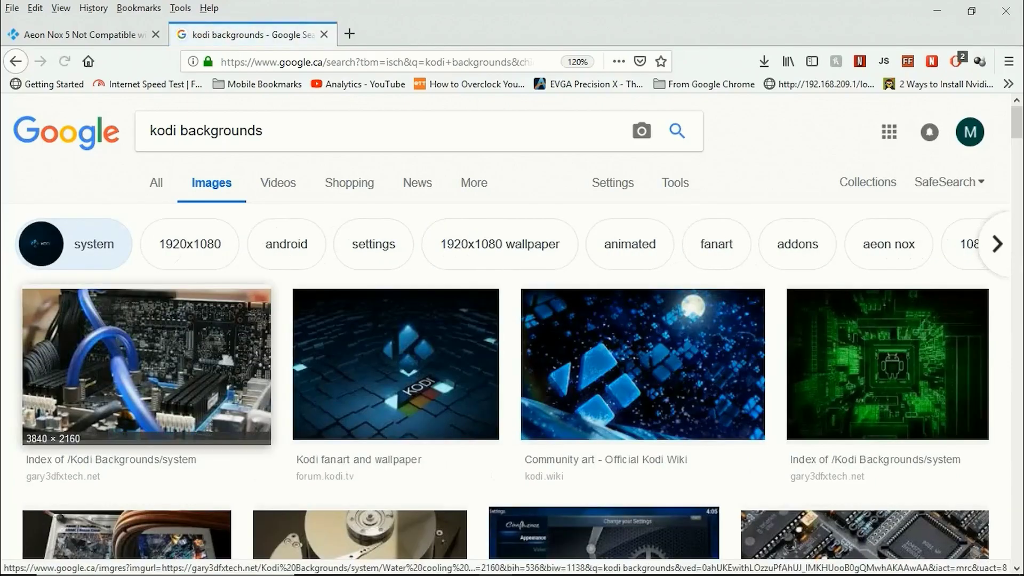
left_click(146, 363)
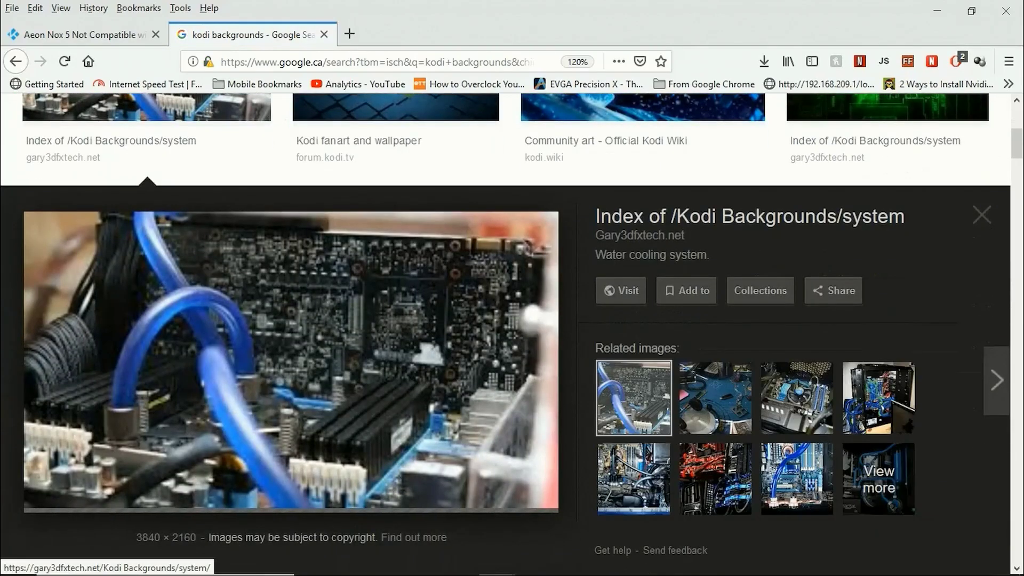
Open the image's source folder, check the 1920x1080 android wallpaper, and return to Google
left_click(511, 376)
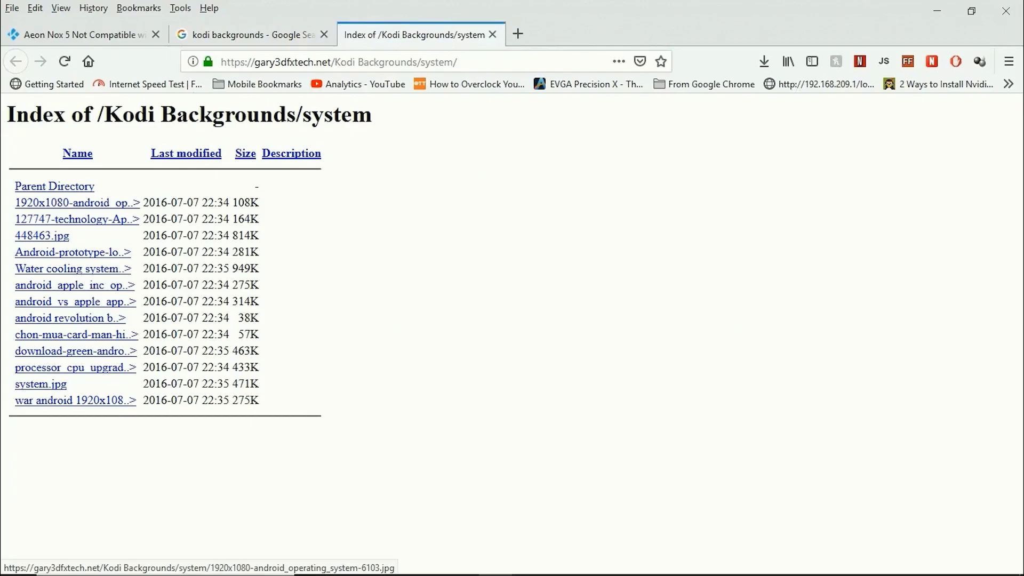
left_click(78, 202)
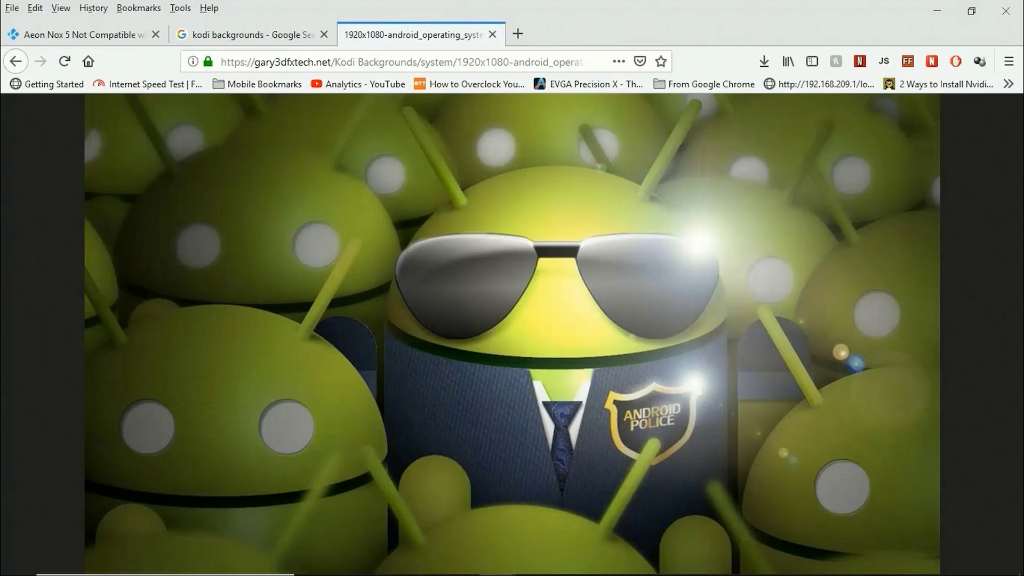
key("alt+Left")
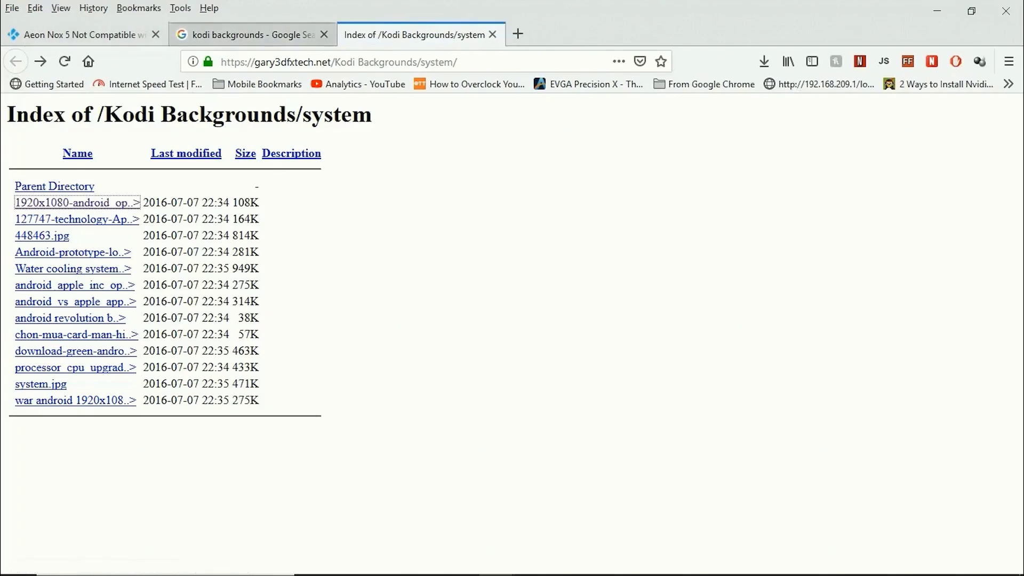
left_click(248, 34)
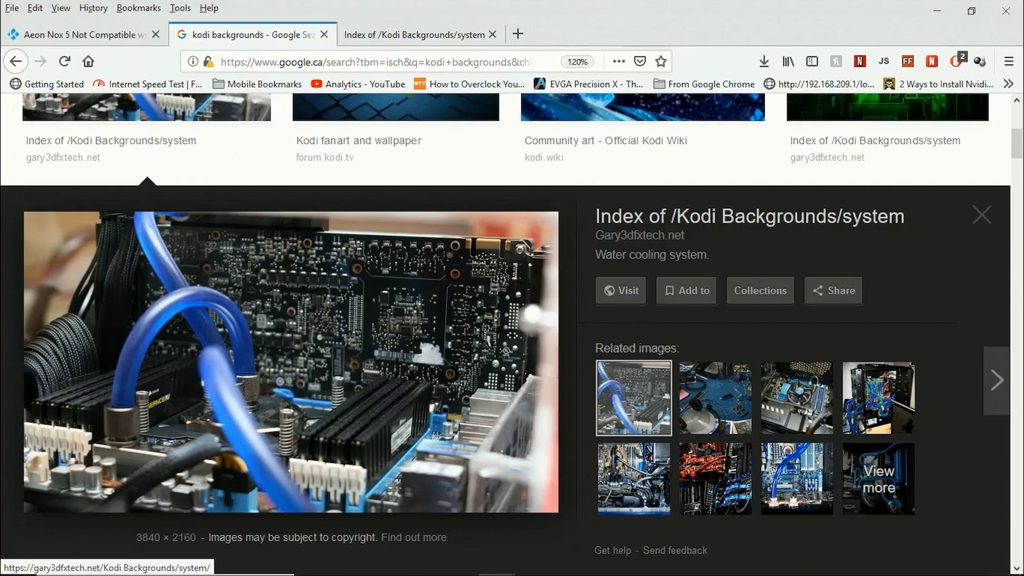
View the water cooling image full-size, then save it into the Pictures folder
right_click(364, 340)
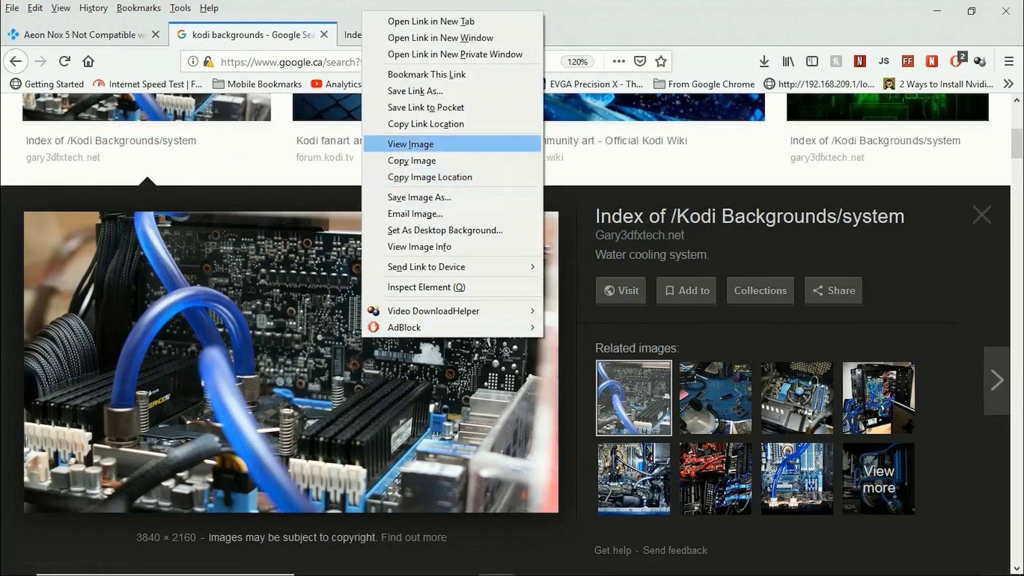
left_click(410, 145)
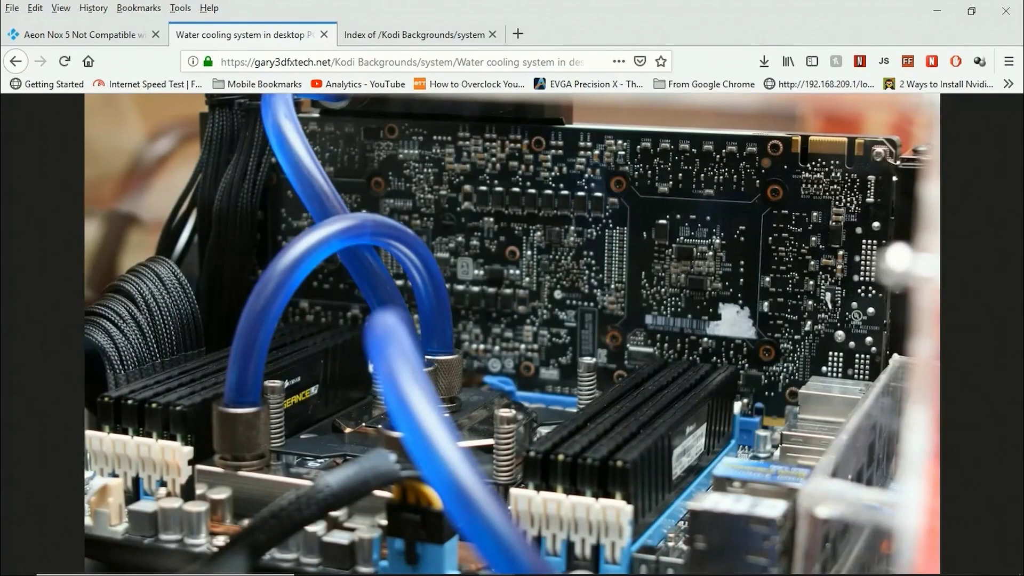
right_click(477, 302)
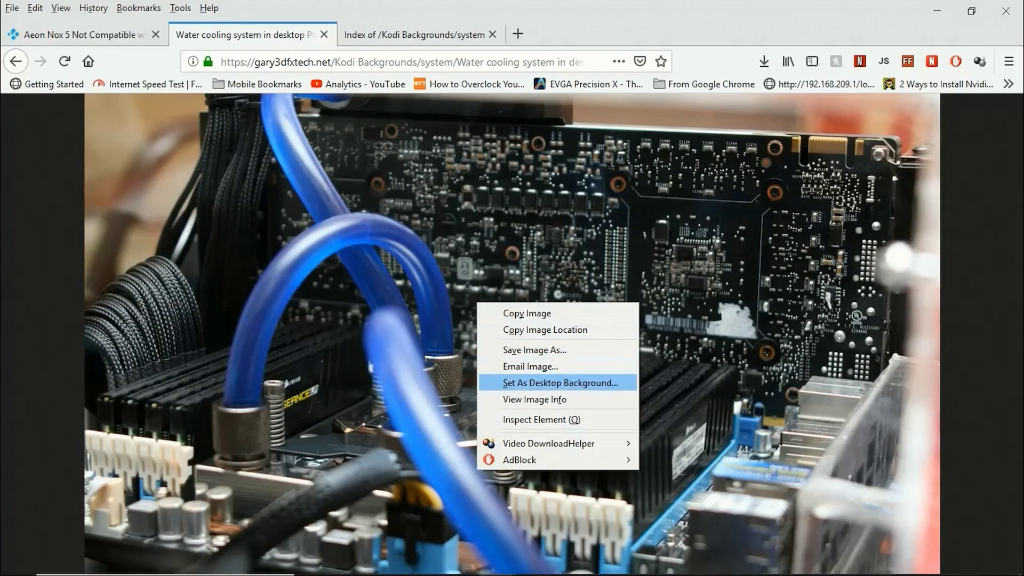
left_click(534, 349)
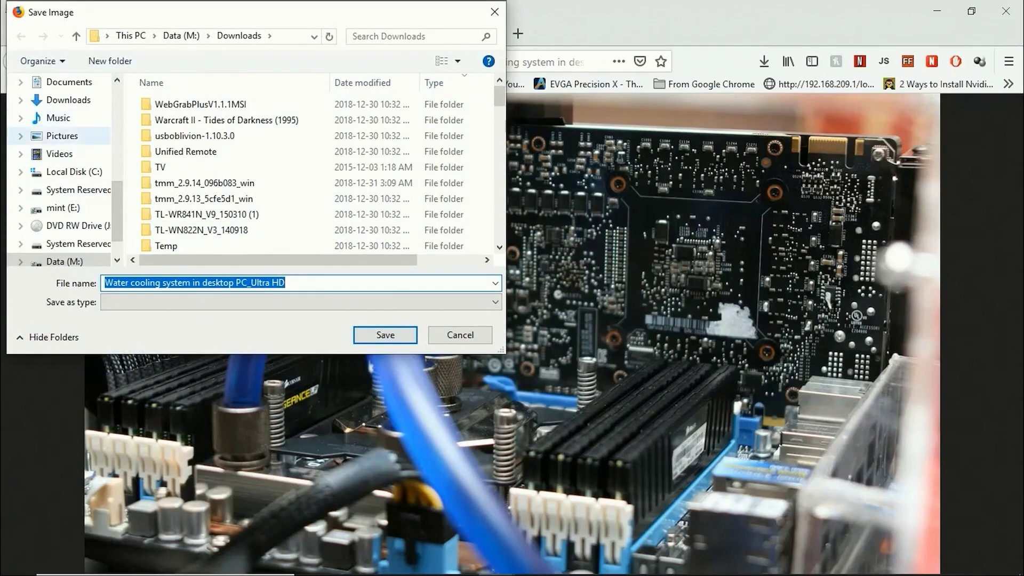
left_click(62, 136)
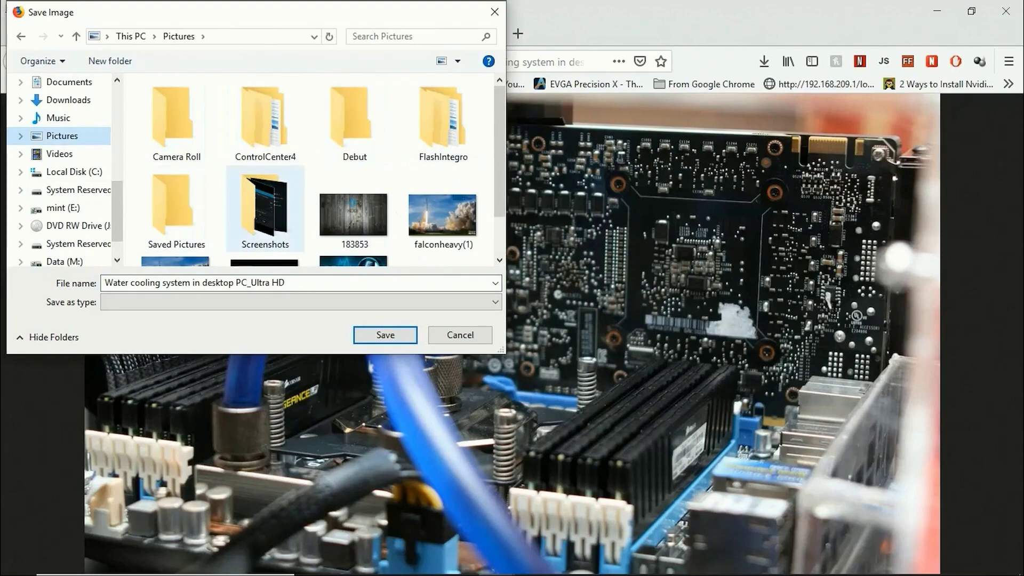
scroll(264, 208, "down", 1)
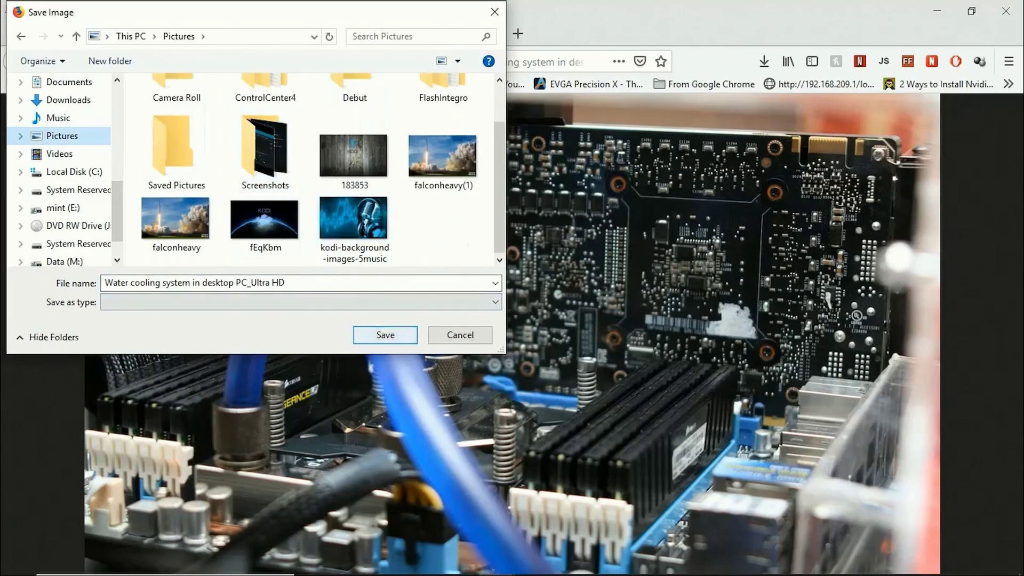
left_click(385, 334)
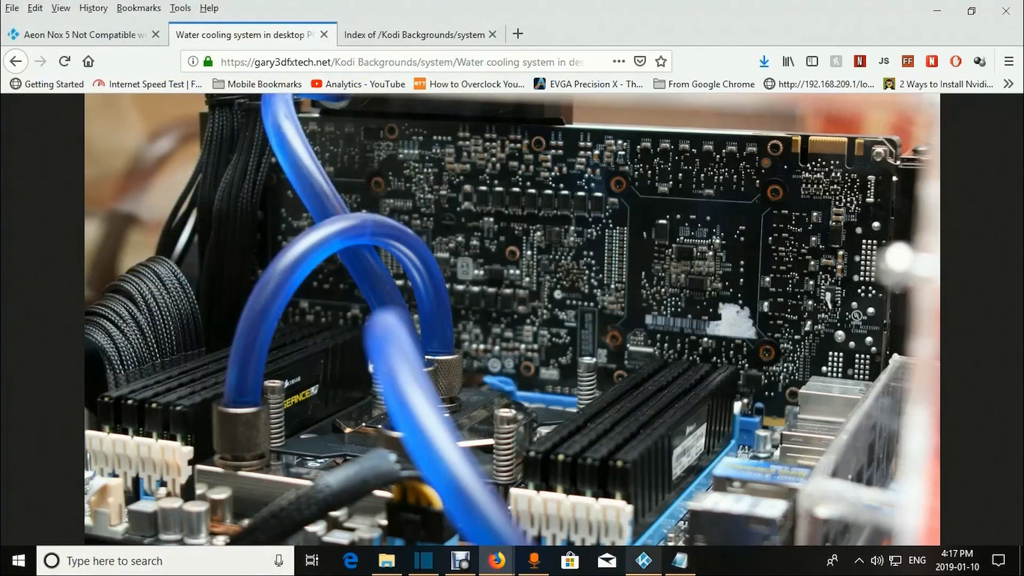
Back in Kodi, open background options for SYSTEM in the Aeon Nox main menu setup
left_click(643, 563)
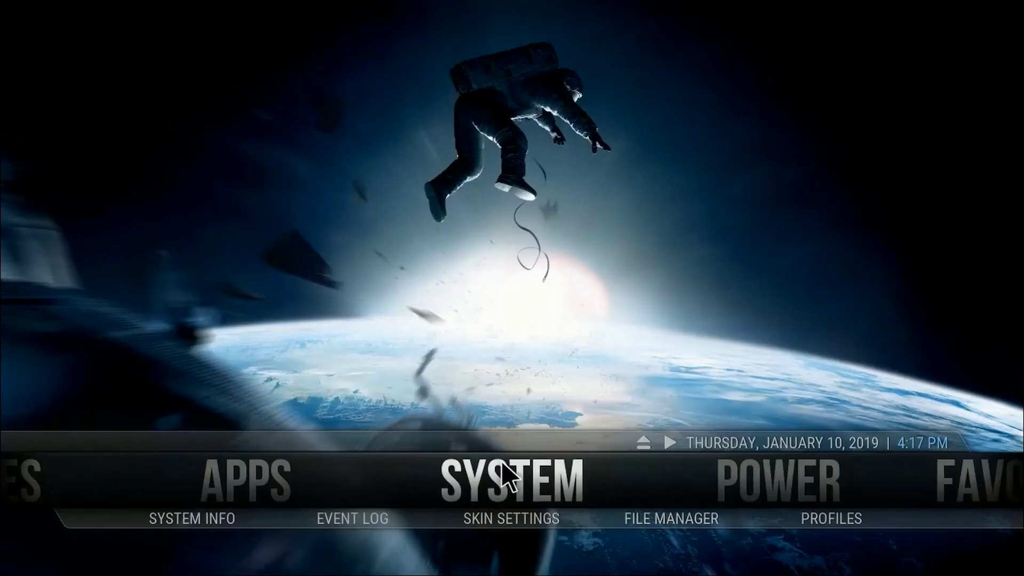
left_click(530, 519)
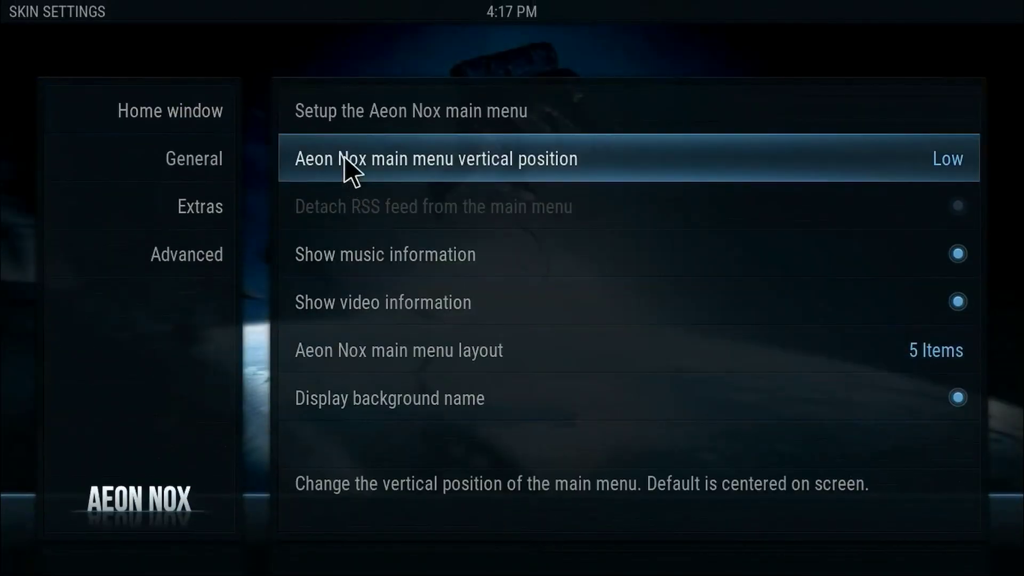
left_click(344, 124)
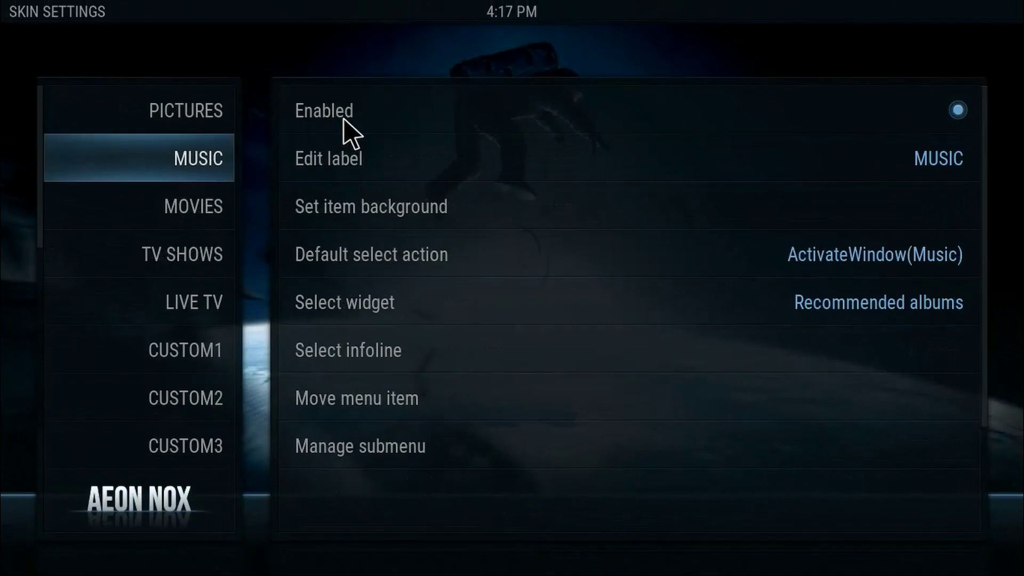
scroll(190, 203, "down", 3)
scroll(184, 197, "down", 4)
scroll(185, 204, "down", 1)
scroll(187, 206, "down", 2)
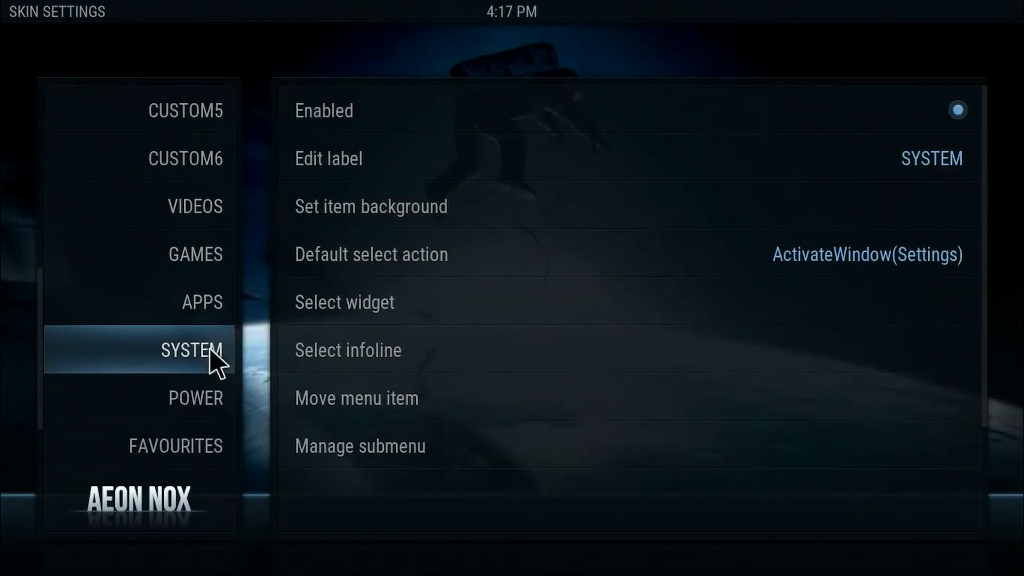
left_click(336, 206)
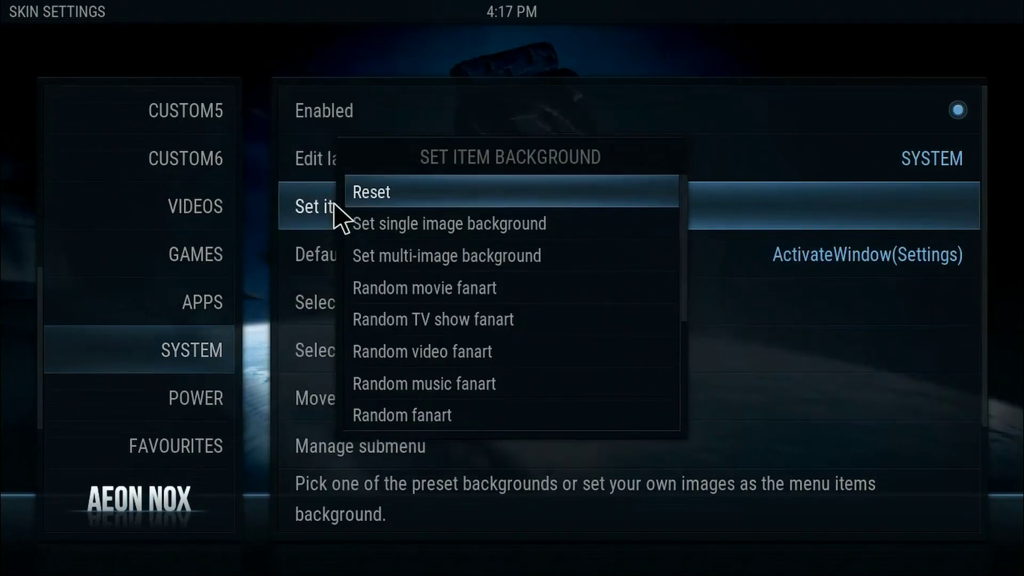
Set a single-image background for SYSTEM using Home folder > Pictures > water cooling image
left_click(431, 224)
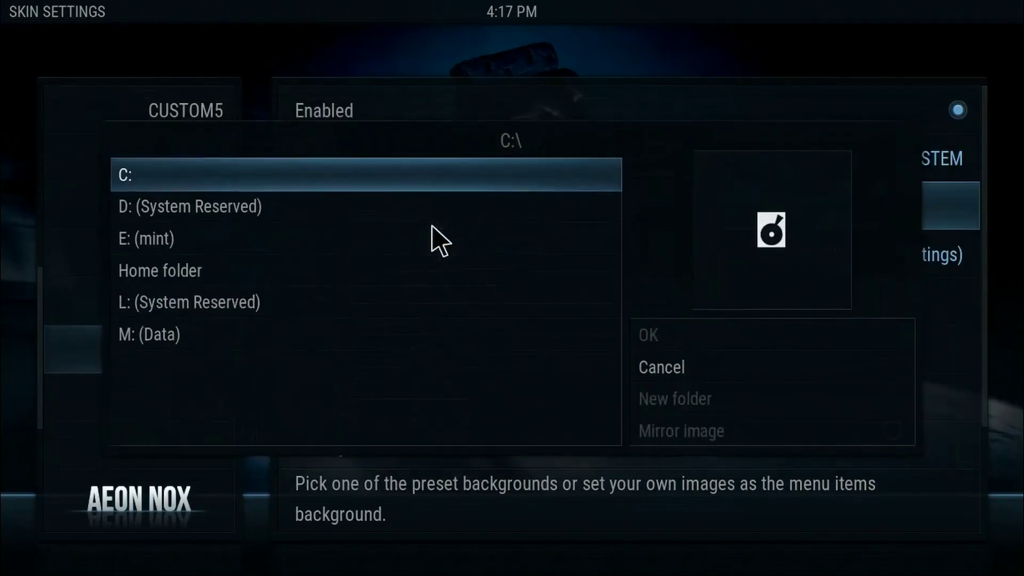
left_click(216, 279)
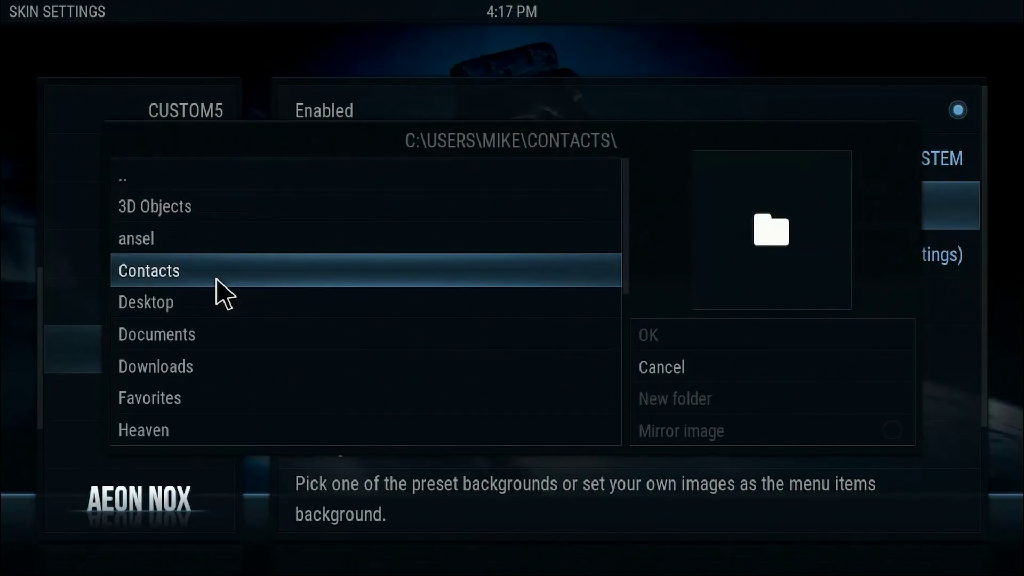
scroll(216, 279, "down", 1)
scroll(216, 279, "down", 1)
scroll(216, 280, "down", 4)
scroll(216, 279, "down", 2)
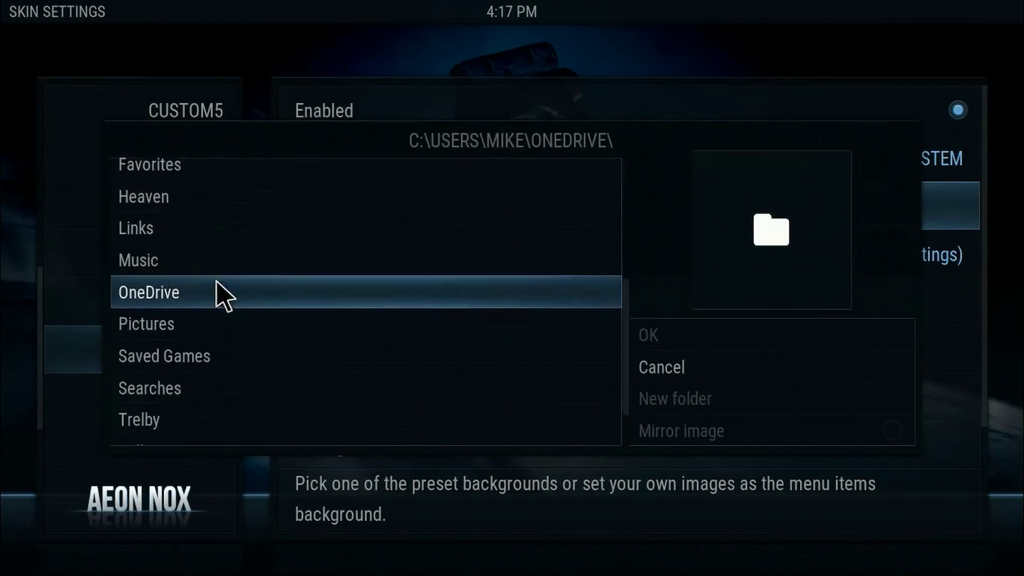
scroll(216, 282, "down", 1)
left_click(216, 292)
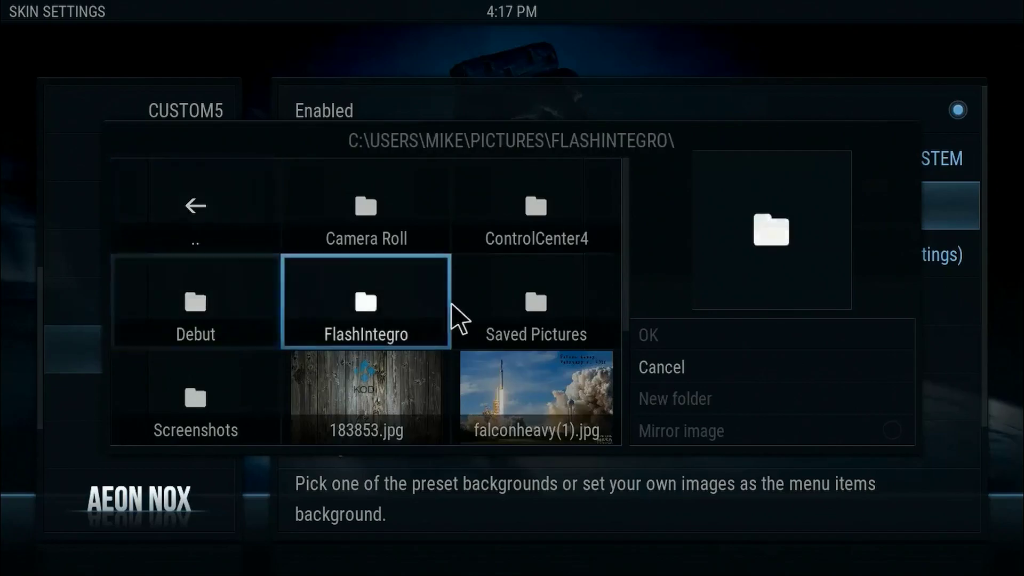
scroll(452, 304, "down", 1)
scroll(457, 309, "down", 1)
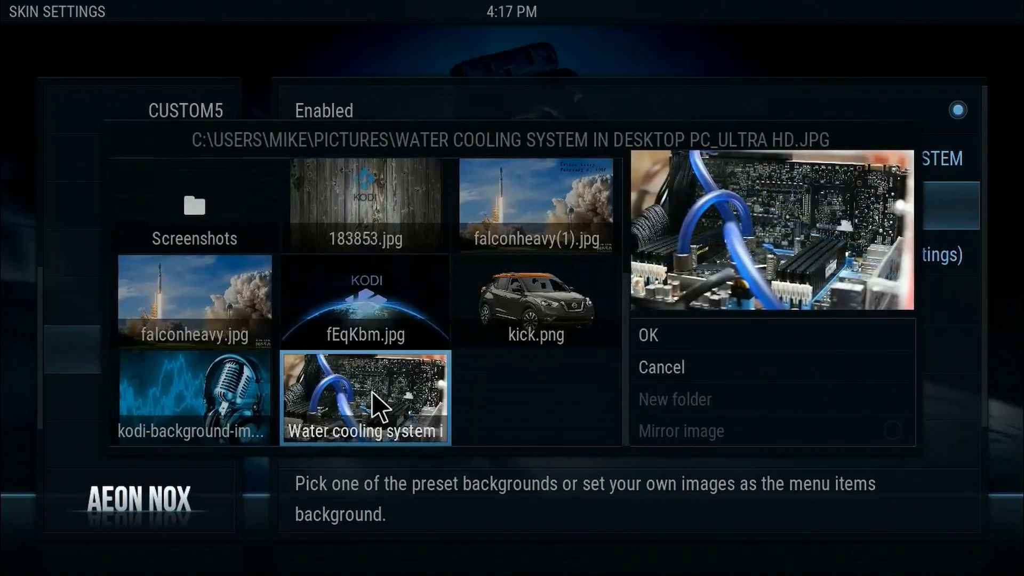
left_click(373, 397)
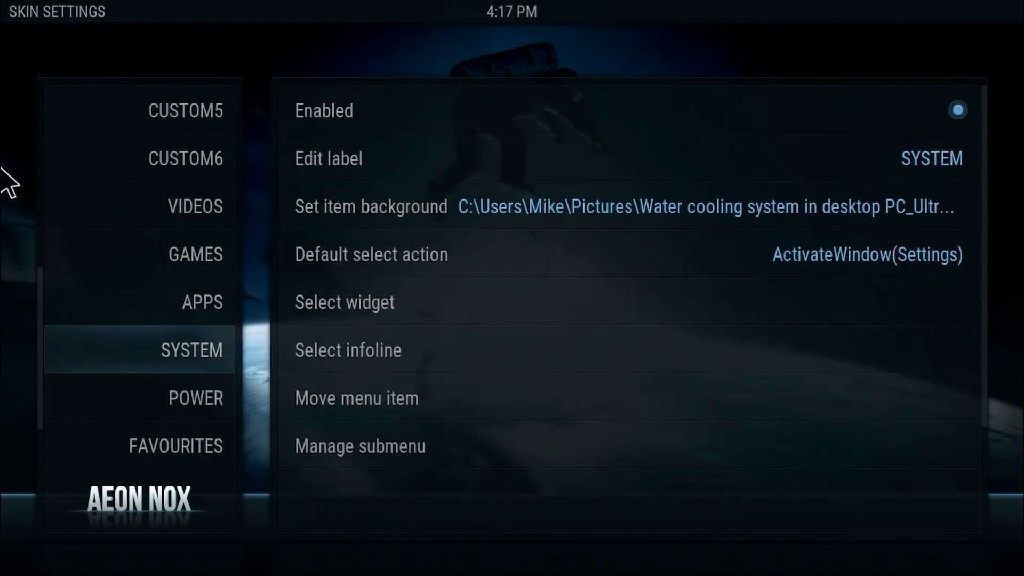
Back out of the main menu editor to the Aeon Nox Skin Settings page
right_click(315, 62)
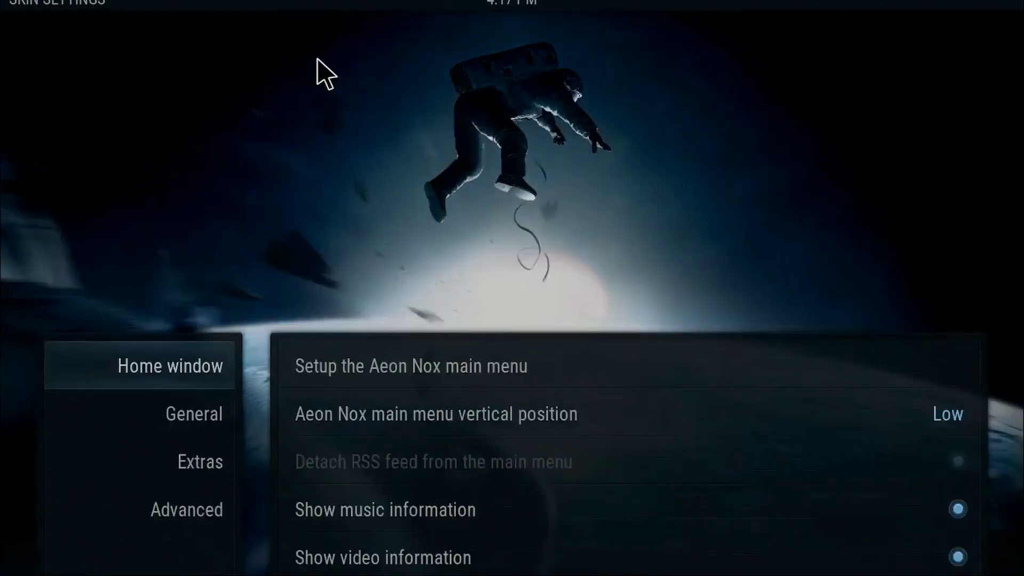